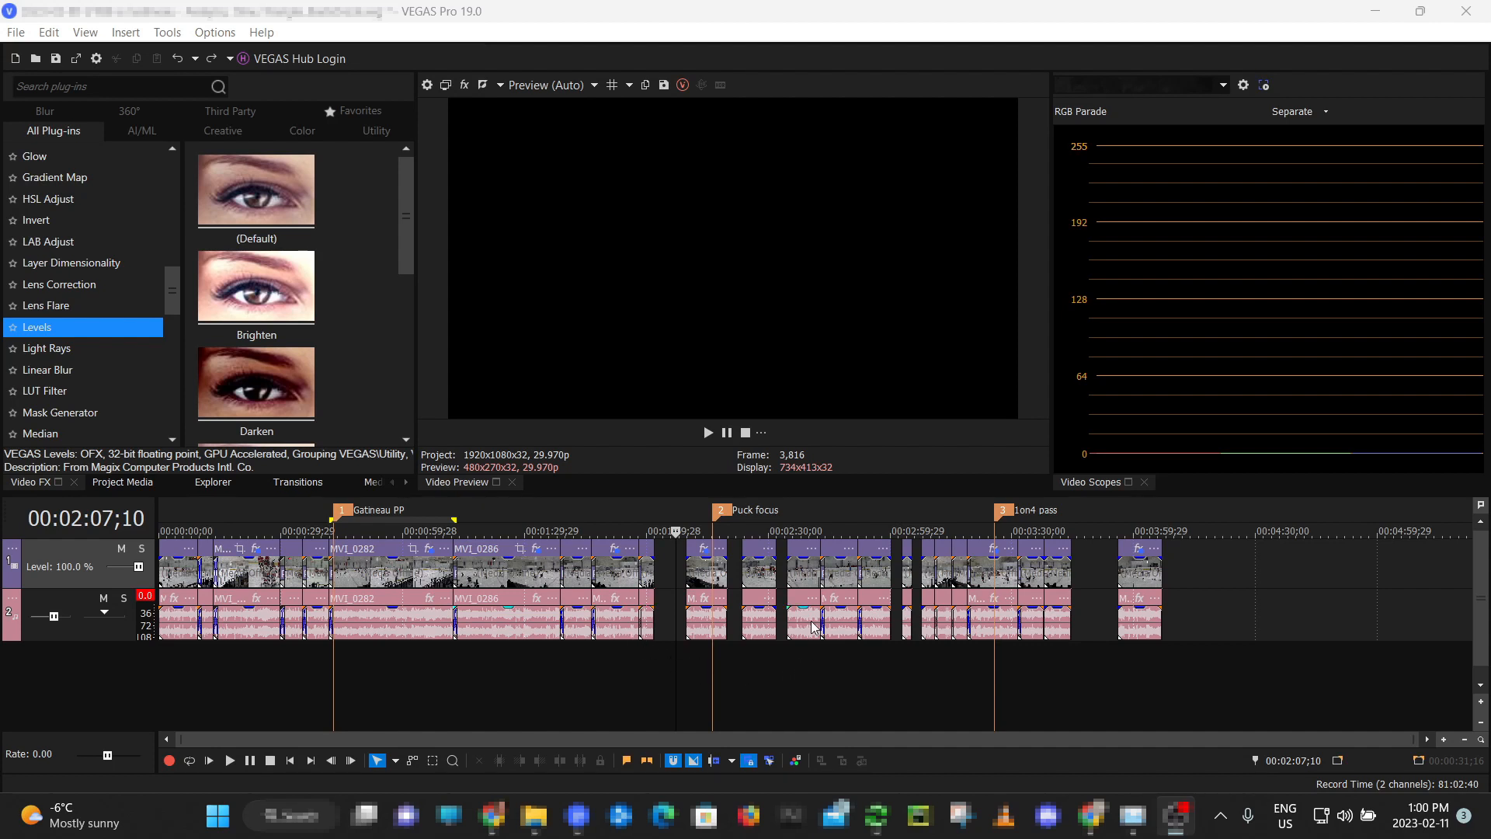
# Insert a timeline marker named "New Marker" at 00:02:07;10 and move it between the Puck focus and 1on4 pass markers
pyautogui.rightClick(804, 509)
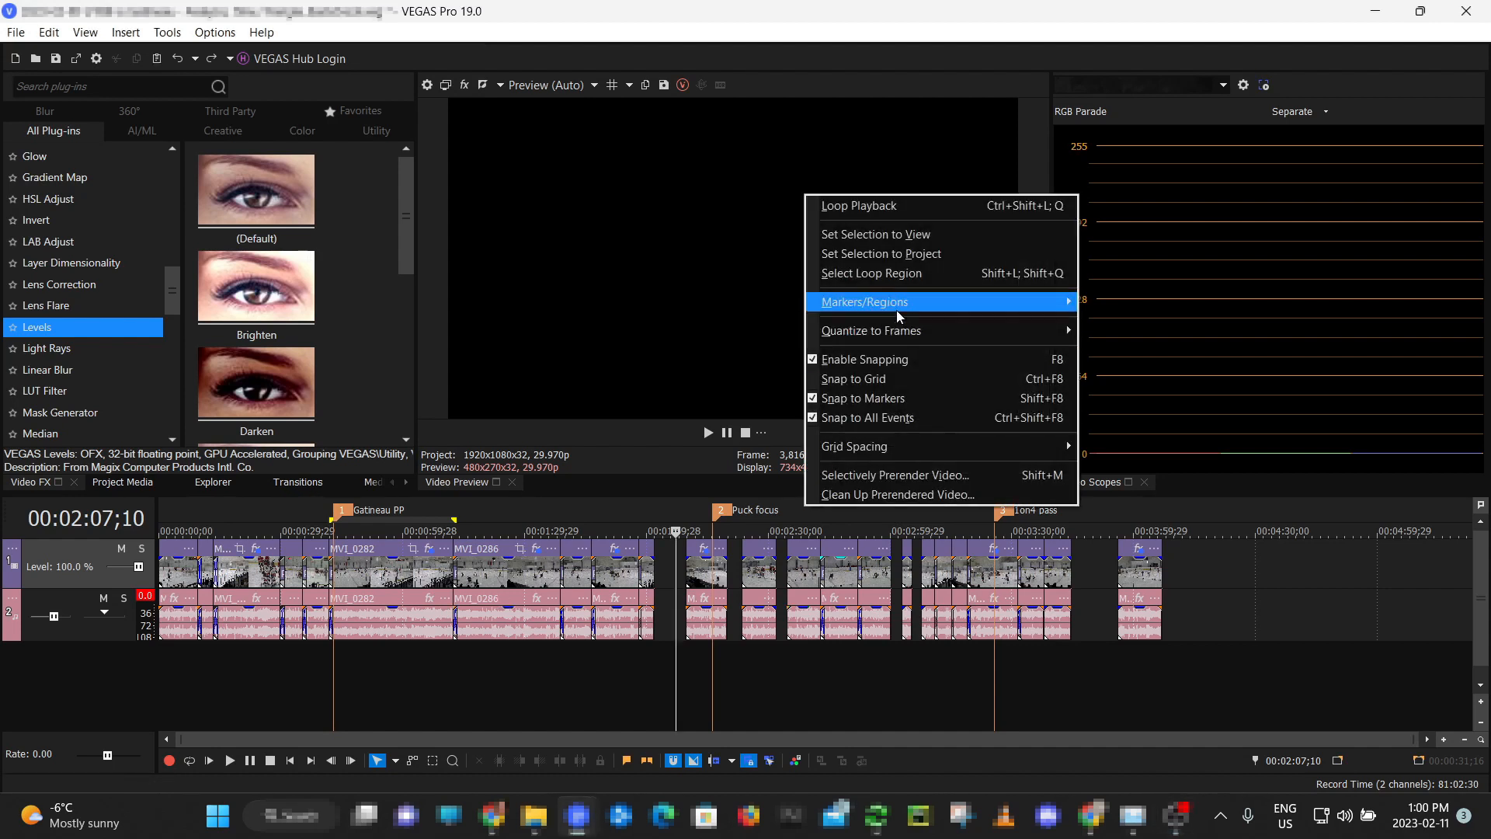
pyautogui.moveTo(896, 306)
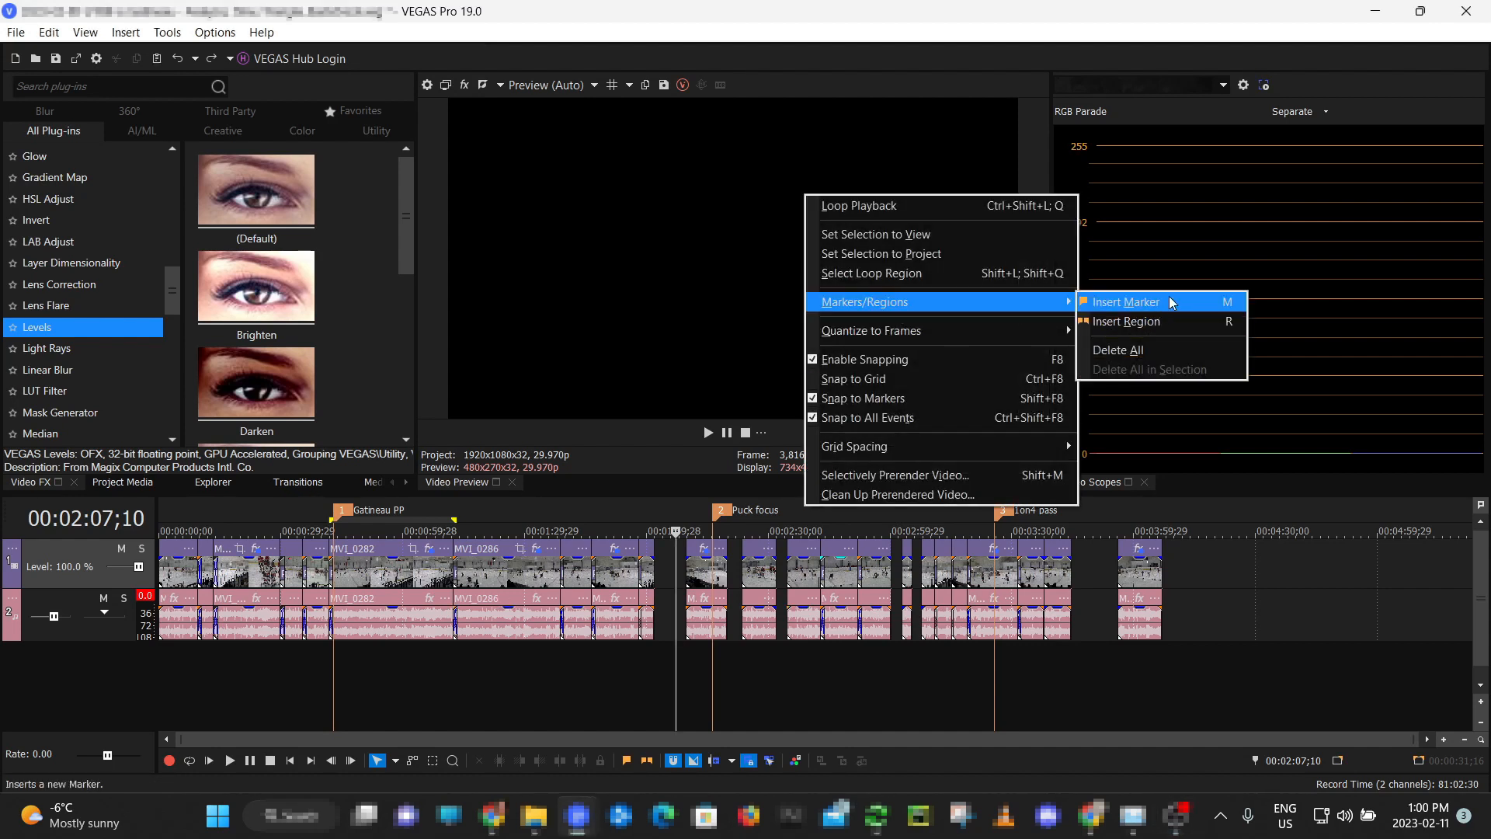
pyautogui.click(1226, 306)
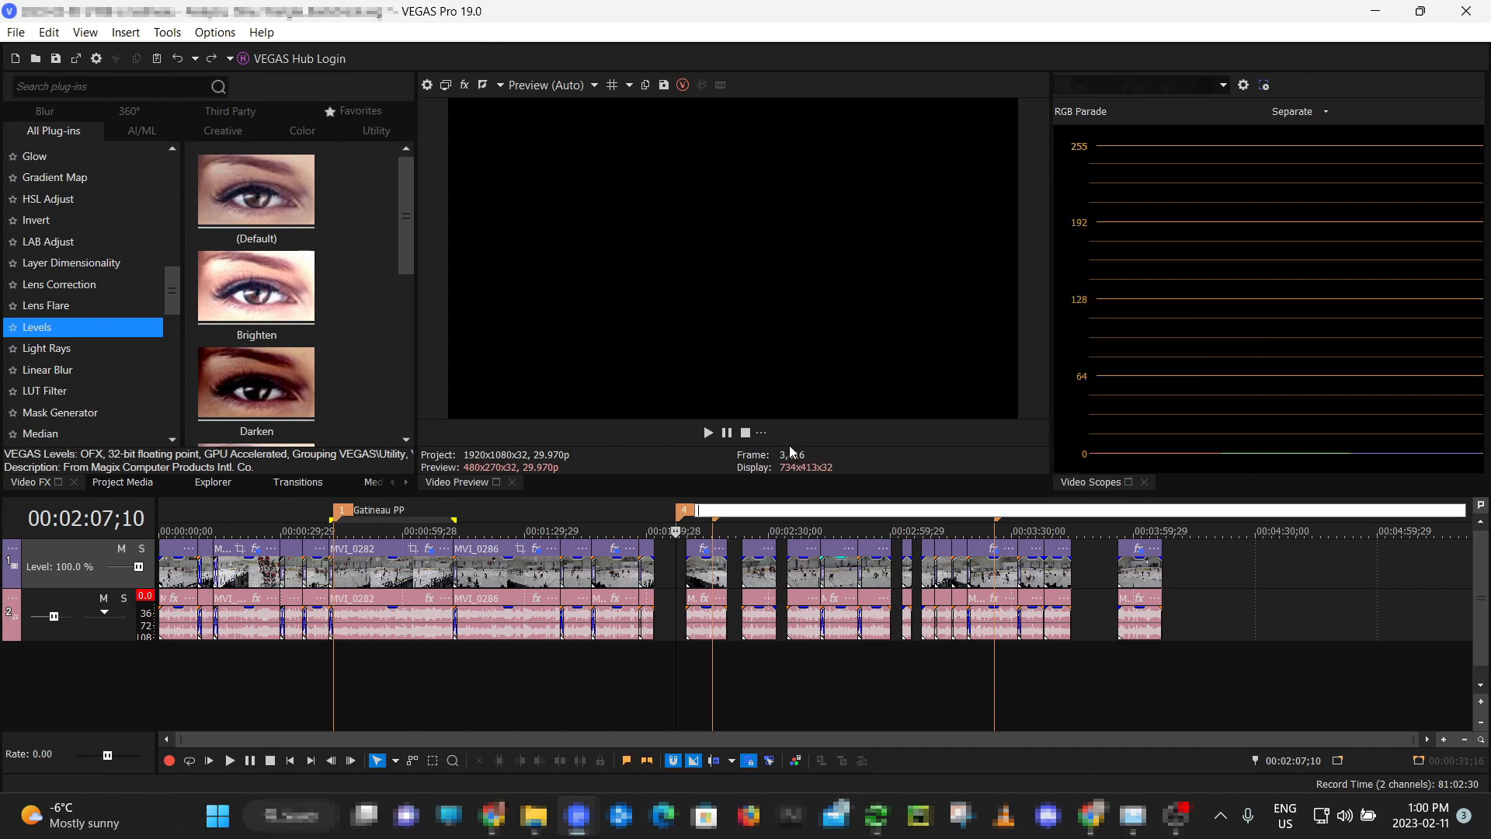
pyautogui.write('New Marker')
pyautogui.press('Return')
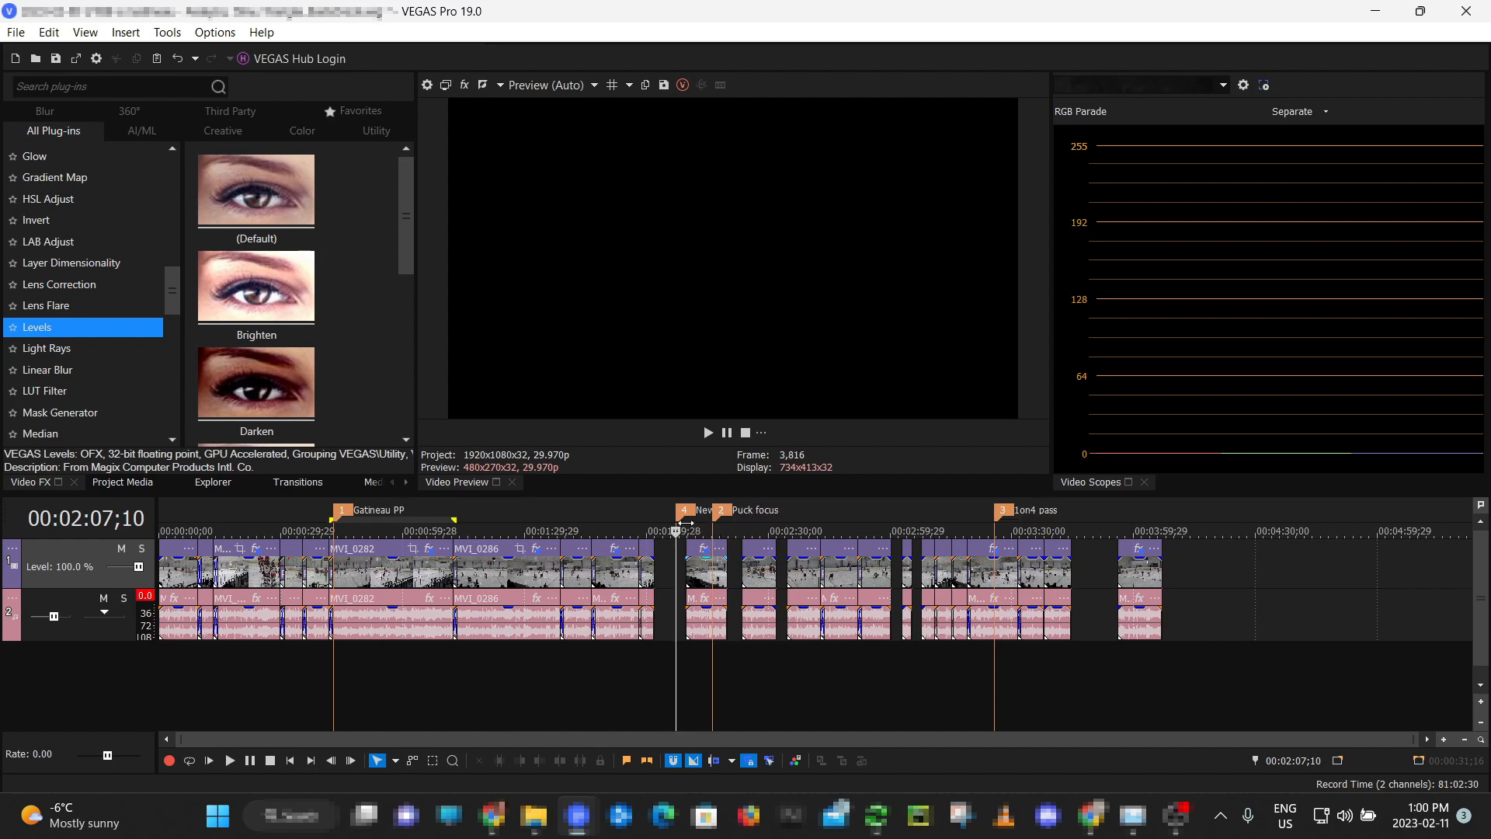
pyautogui.moveTo(684, 517); pyautogui.dragTo(849, 526)
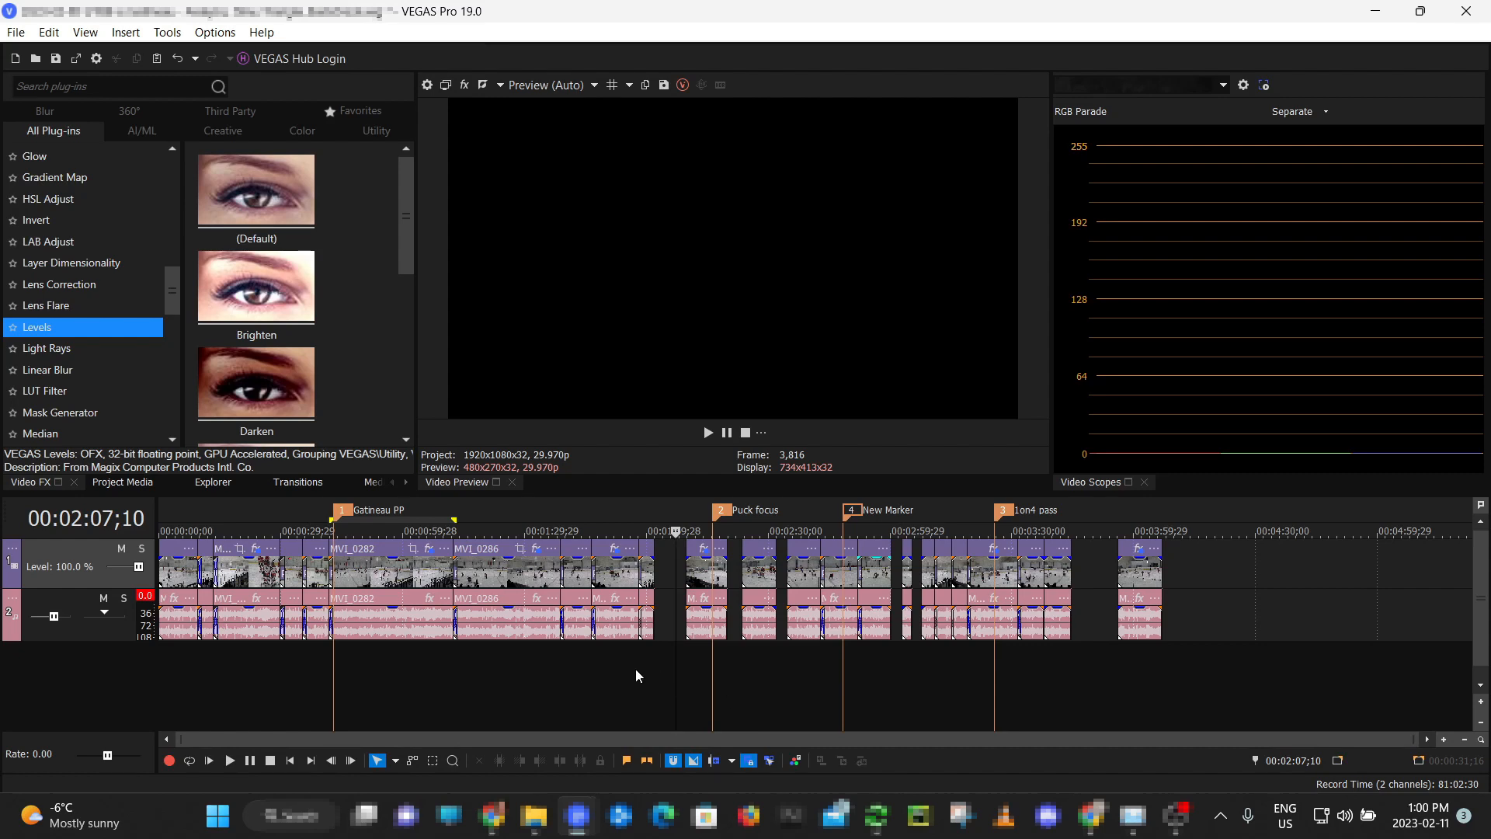
# Copy the MVI_0286 clip and try pasting it into the gap at 00:02:02;00 with auto ripple off, undoing the paste
pyautogui.click(483, 577)
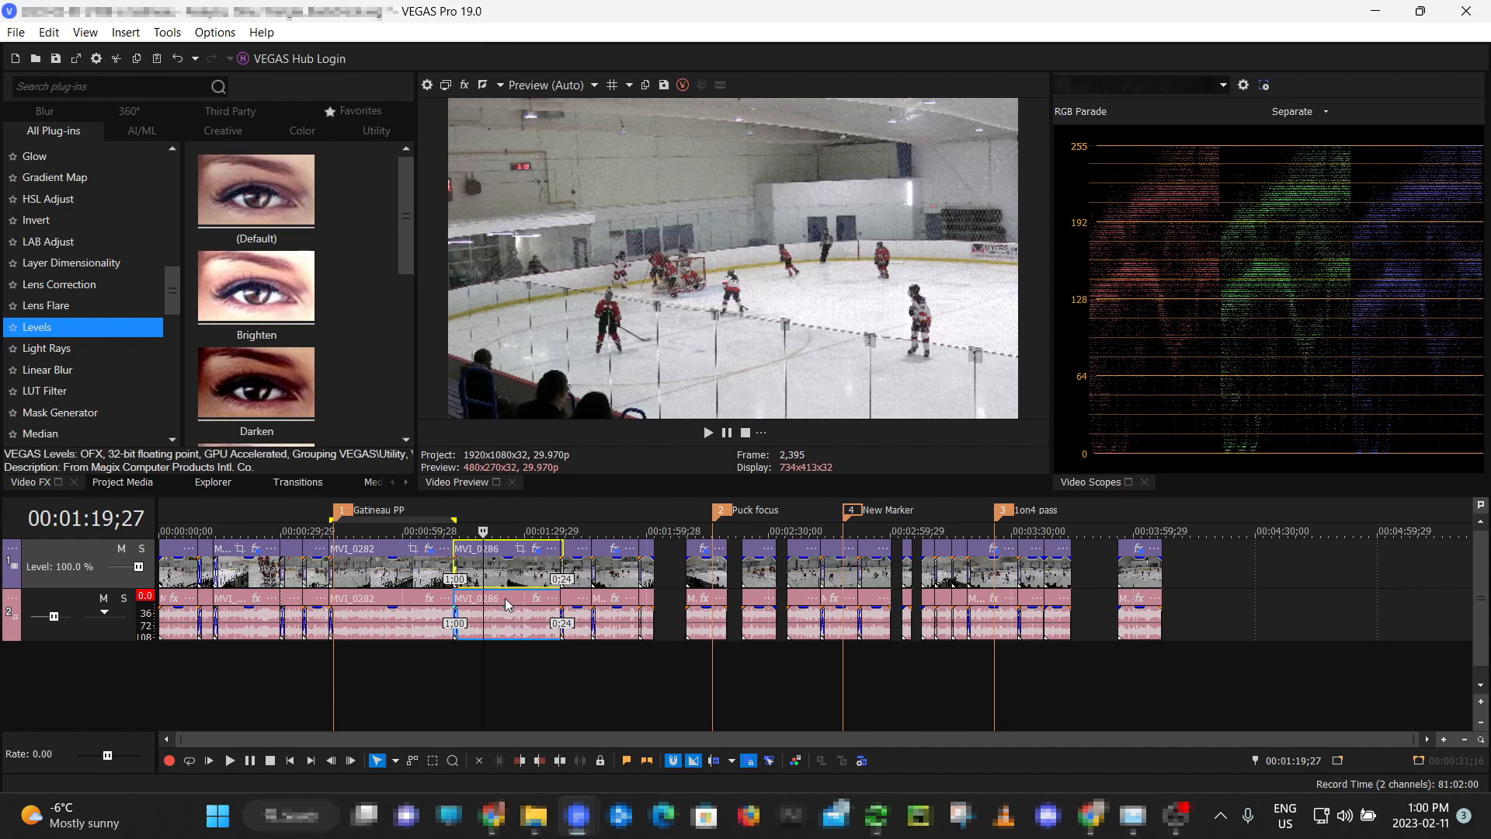
pyautogui.click(658, 677)
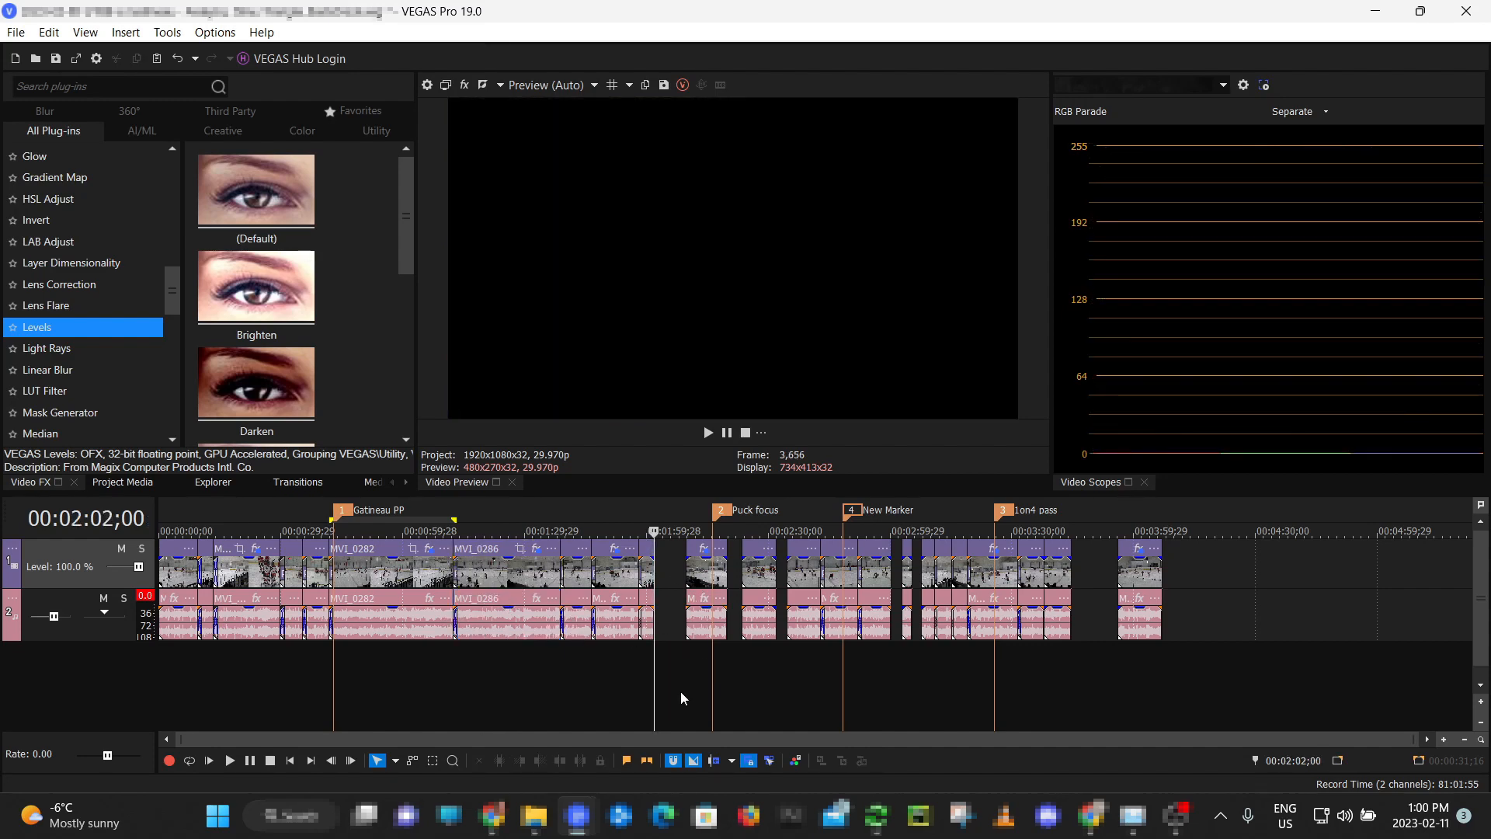
pyautogui.hotkey('ctrl', 'v')
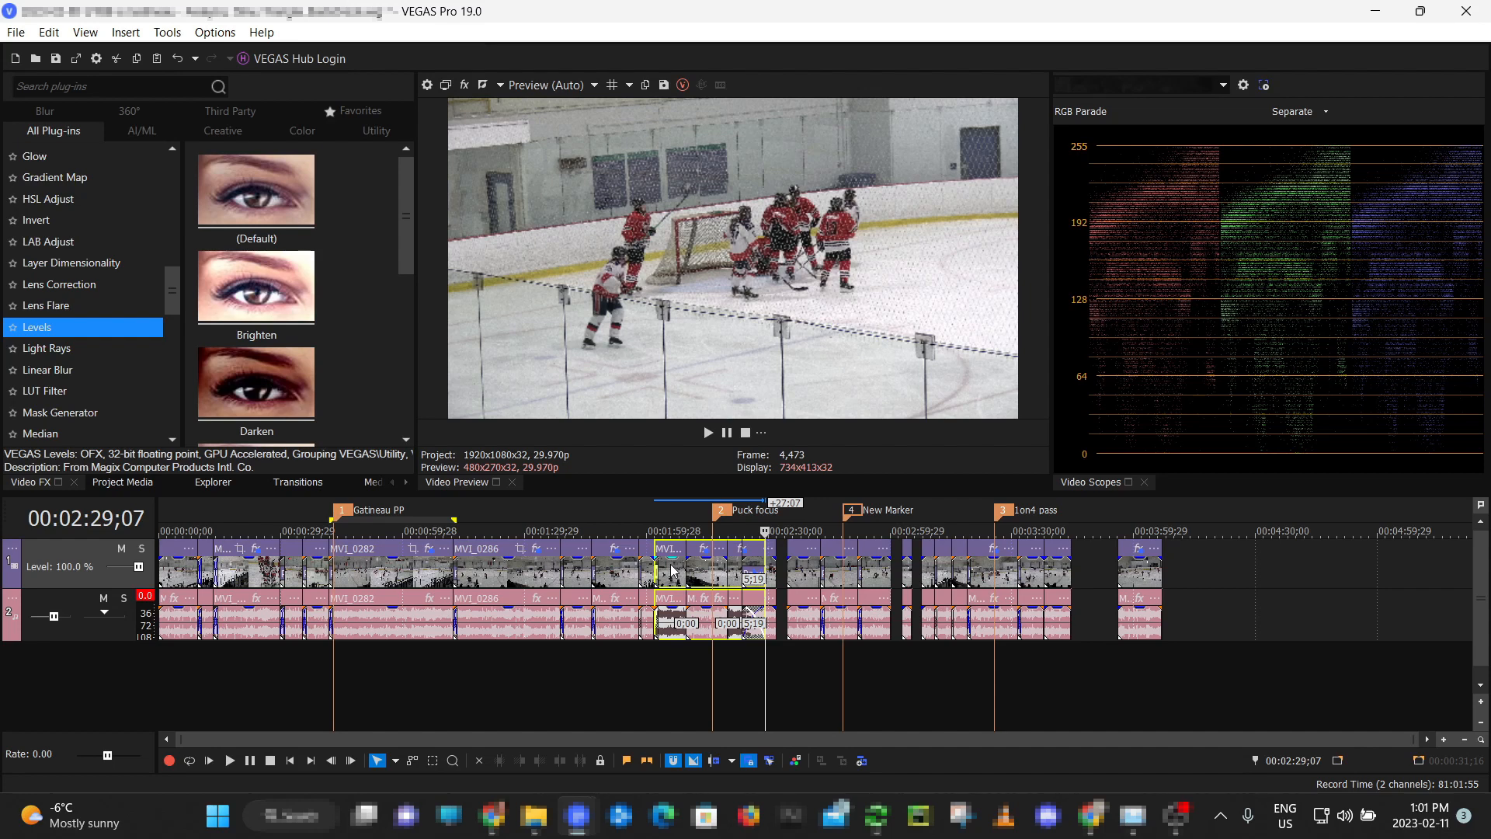
pyautogui.hotkey('ctrl', 'z')
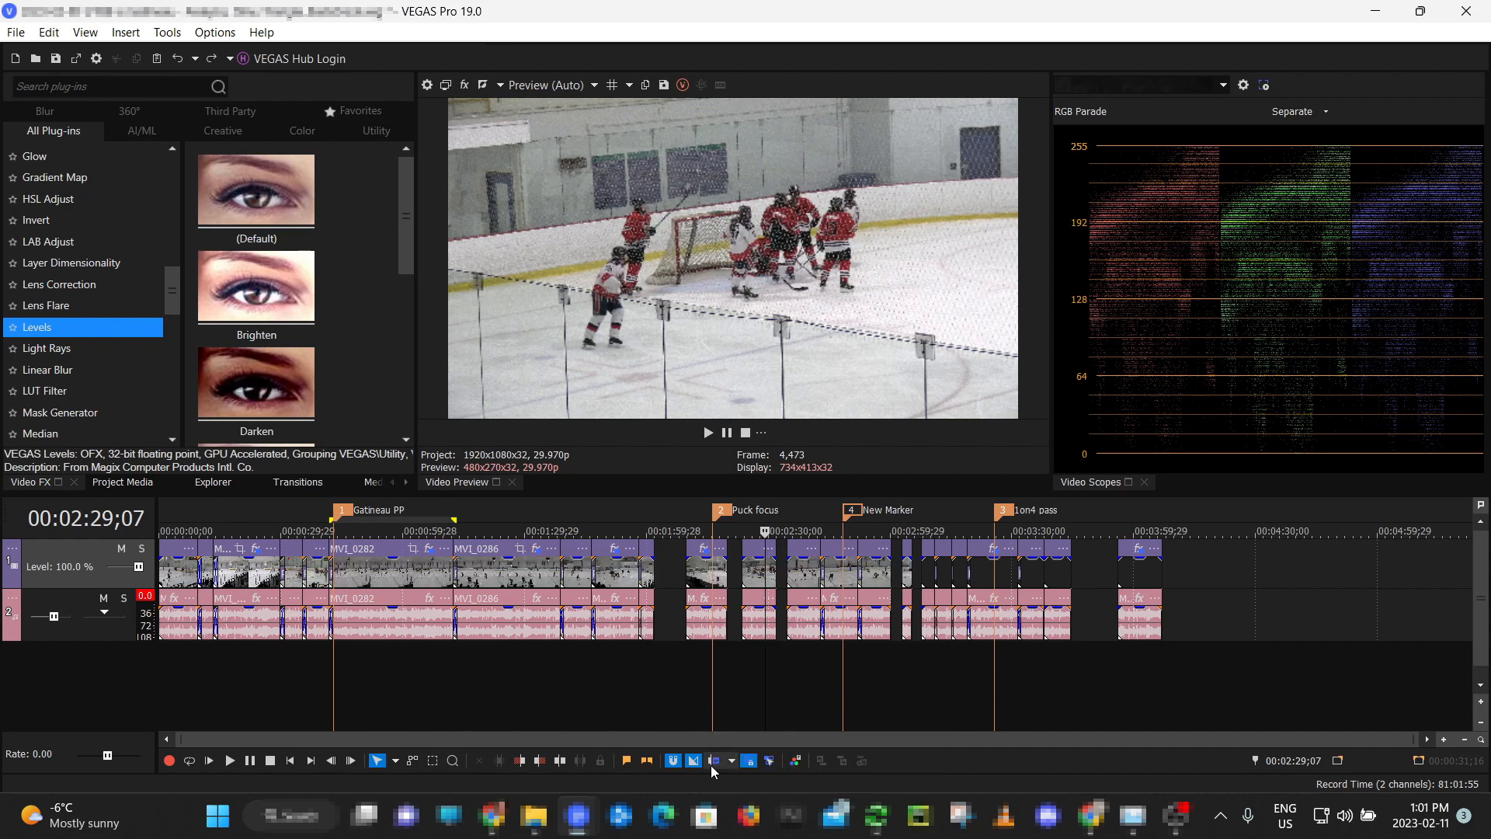
# Enable auto ripple and paste the copied MVI_0286 clip into the gap at 00:02:02;00
pyautogui.click(713, 763)
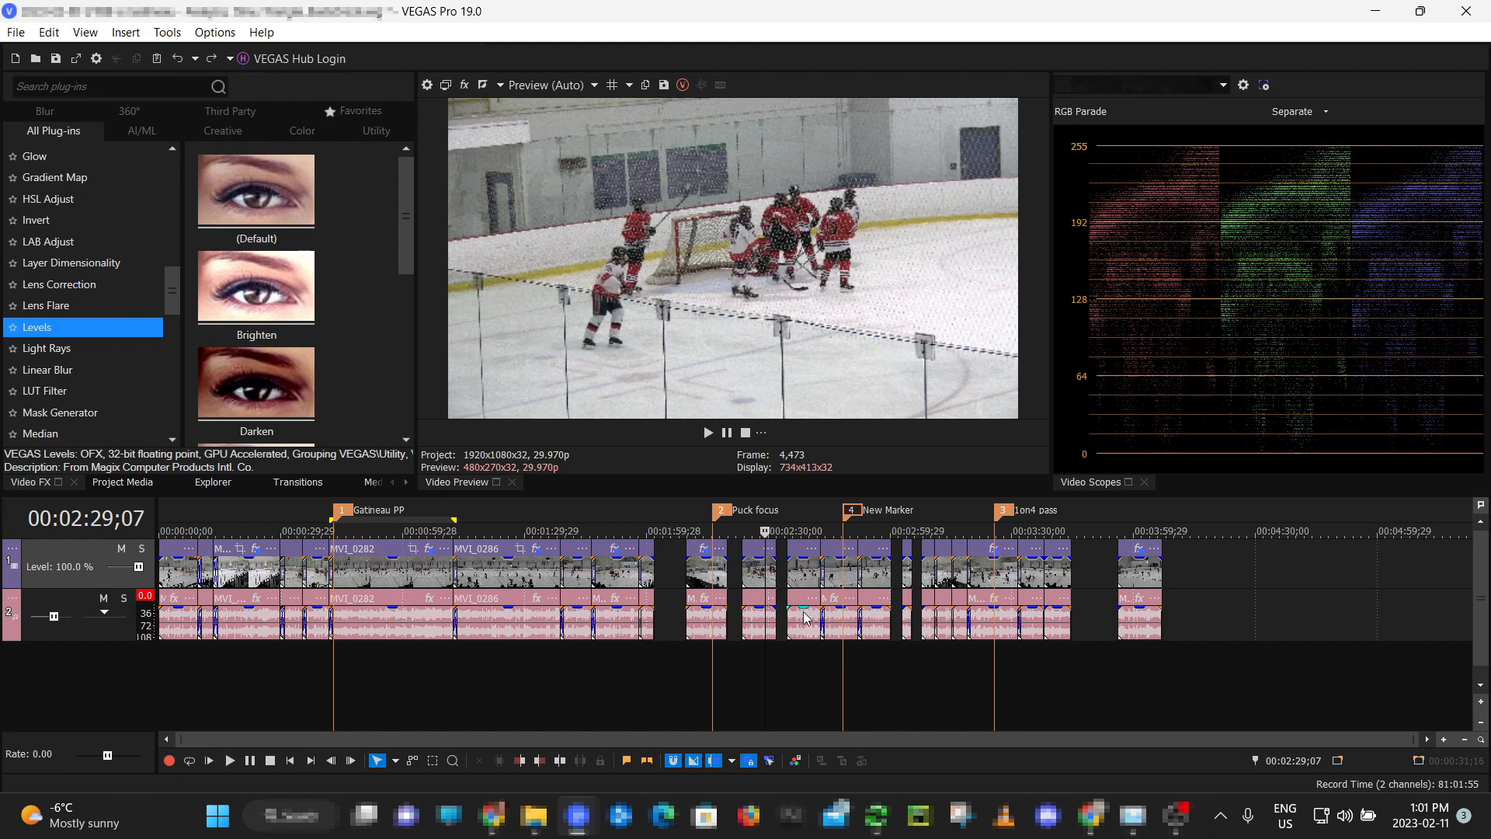
pyautogui.click(653, 644)
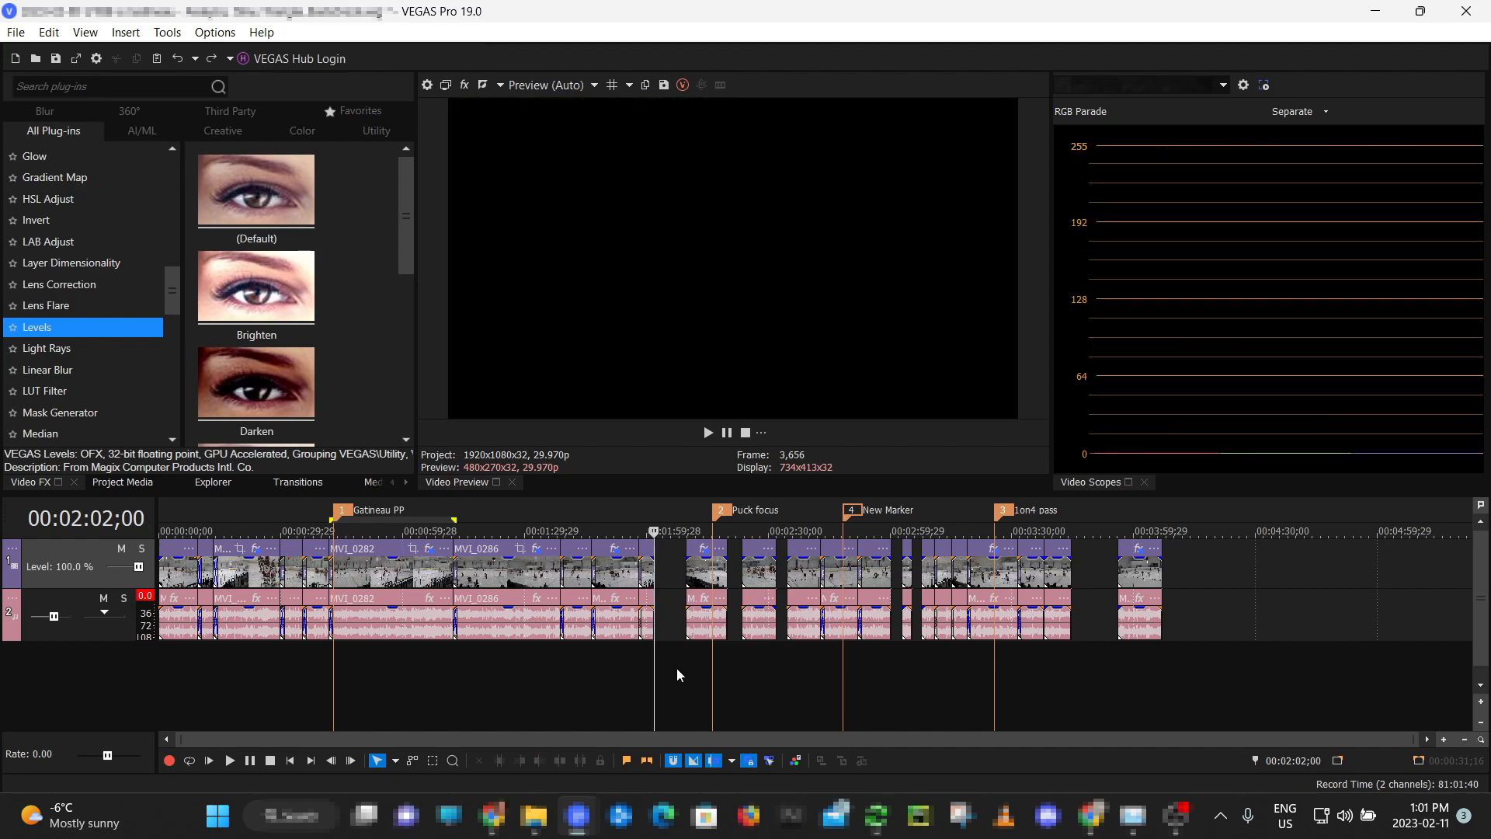
pyautogui.hotkey('ctrl', 'v')
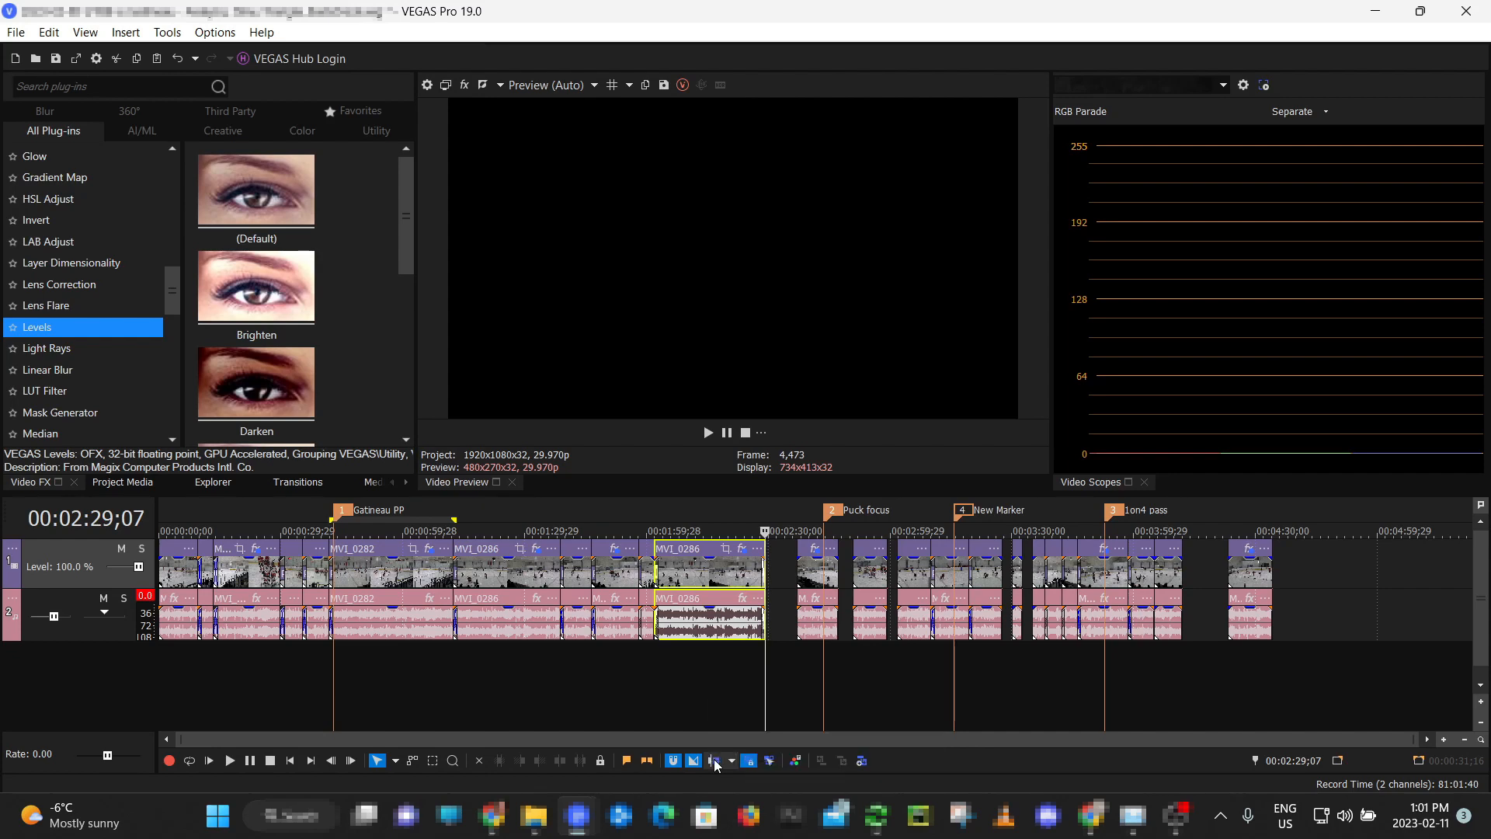
# Try moving the first clip after the gap past the last clip, about 2 min 14 s later, with auto ripple off
pyautogui.click(797, 672)
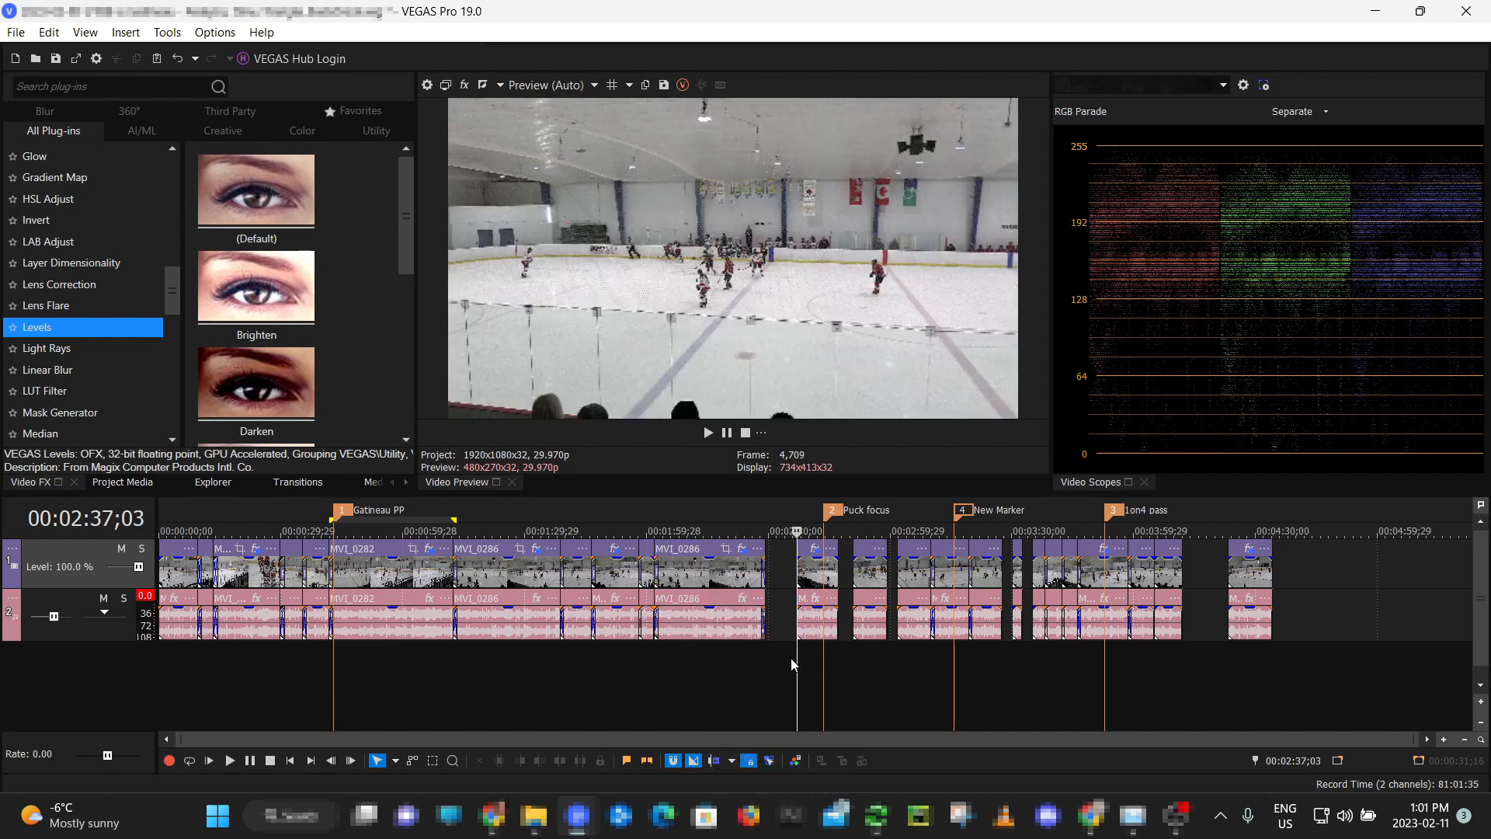
pyautogui.click(813, 576)
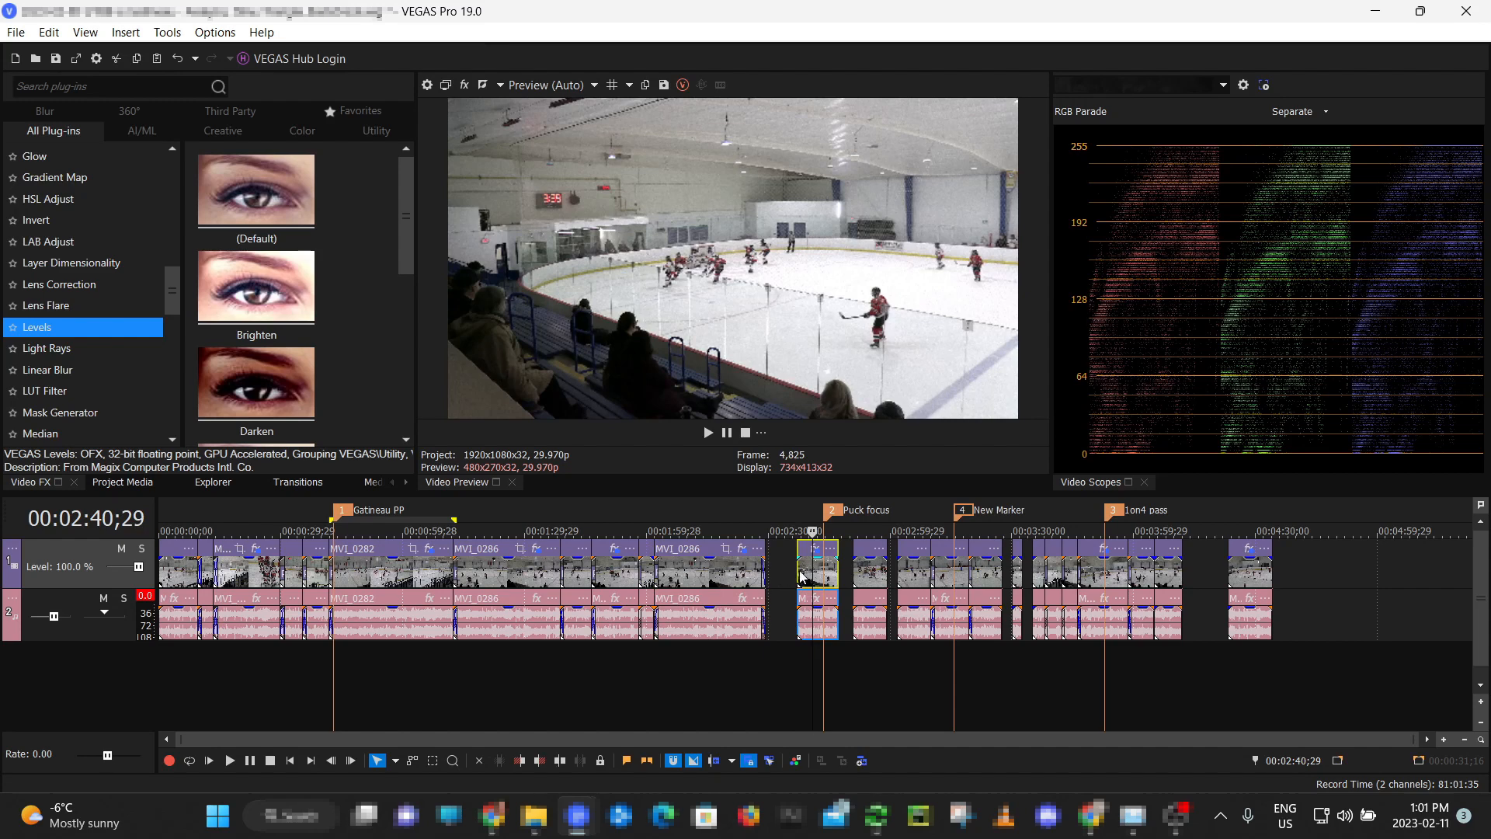
pyautogui.moveTo(802, 577); pyautogui.dragTo(1348, 591)
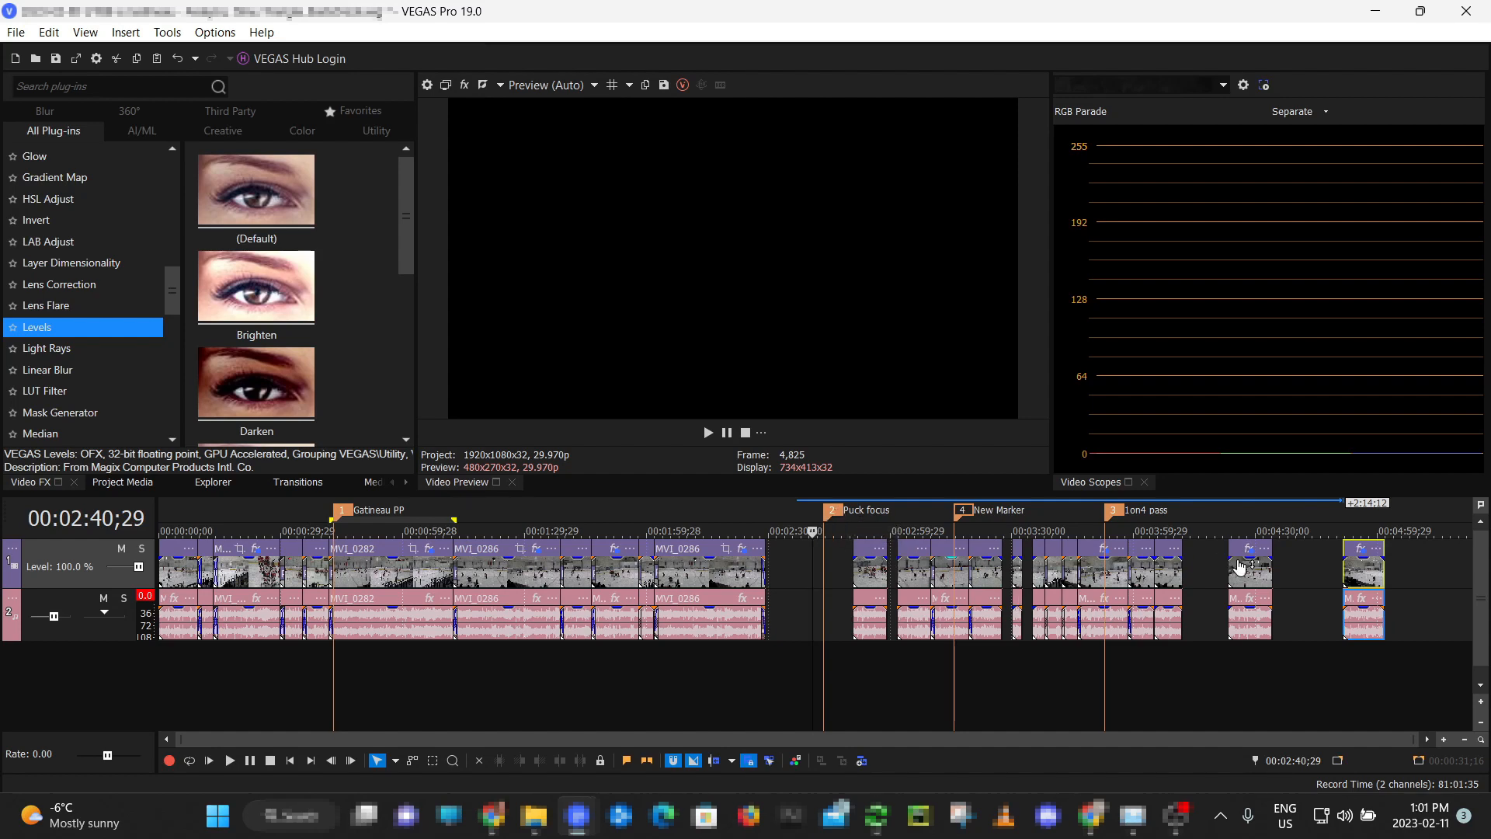
pyautogui.moveTo(1371, 567); pyautogui.dragTo(825, 567)
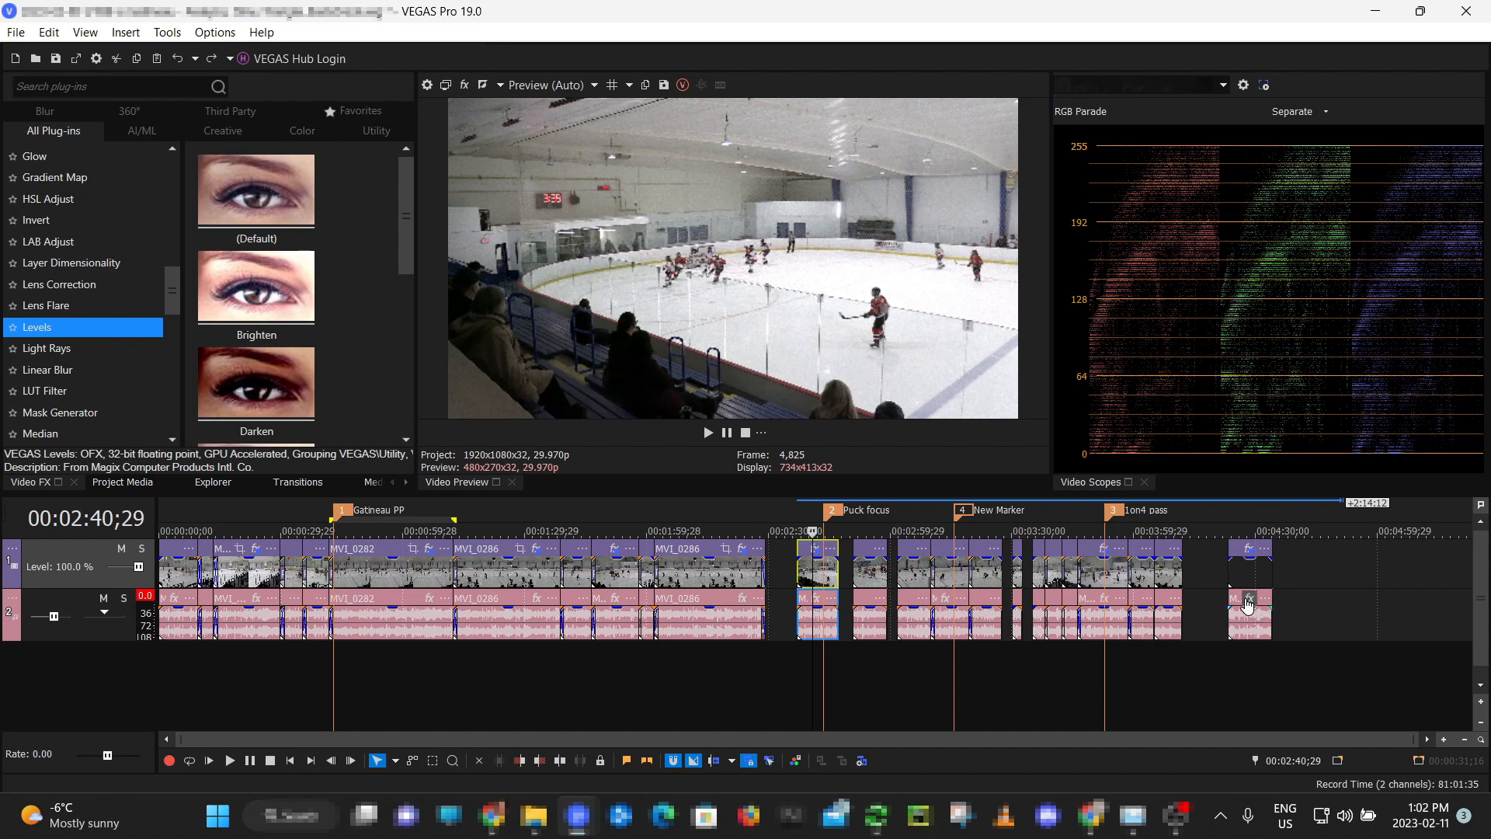
# Select every clip after the gap, enable auto ripple, and move the selection about 58 s later and back beside the gap
pyautogui.keyDown('shift'); pyautogui.click(1262, 578); pyautogui.keyUp('shift')
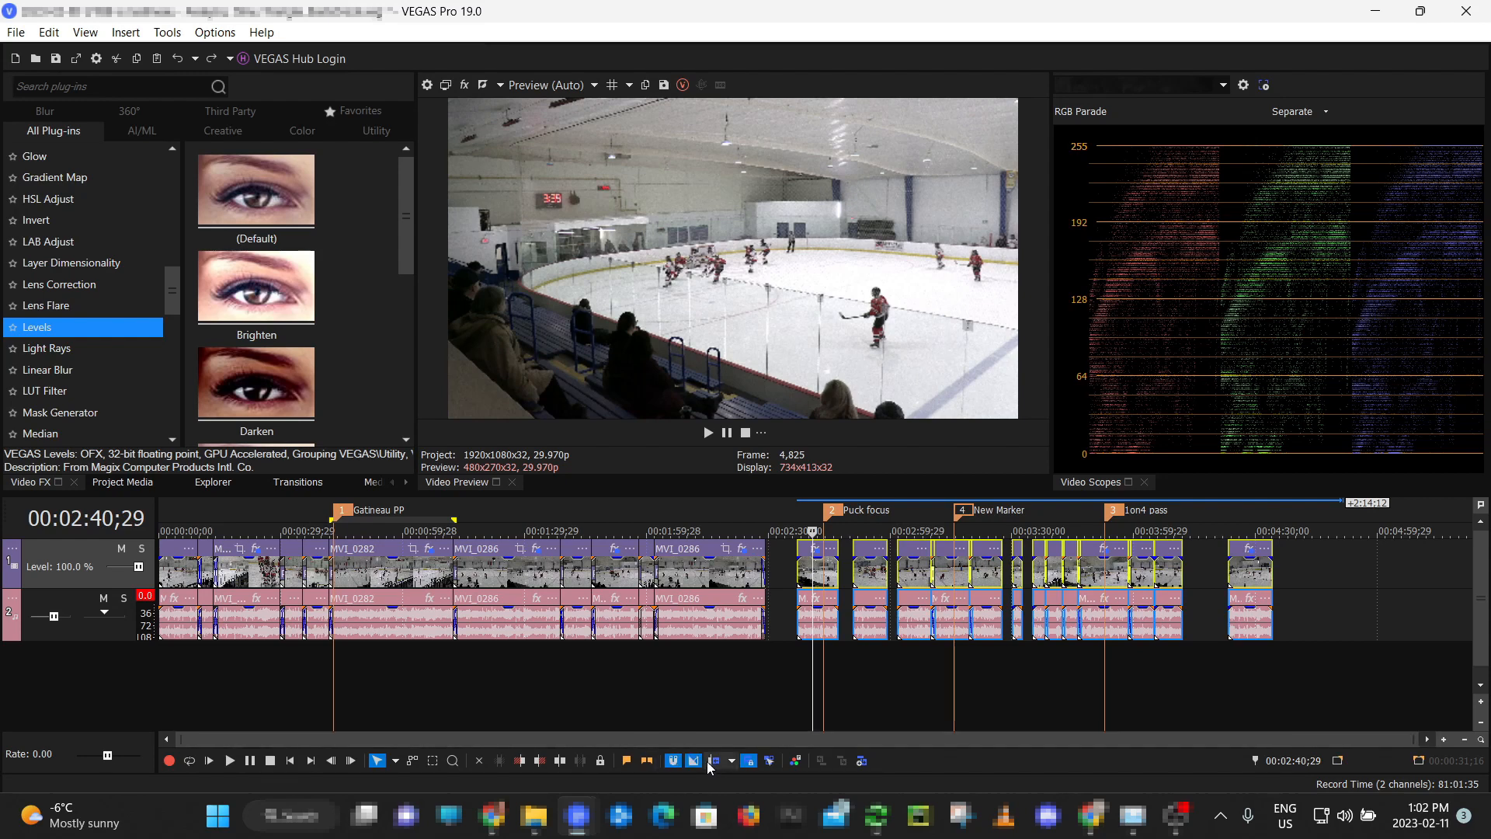
pyautogui.click(710, 765)
pyautogui.moveTo(816, 566); pyautogui.dragTo(1040, 572)
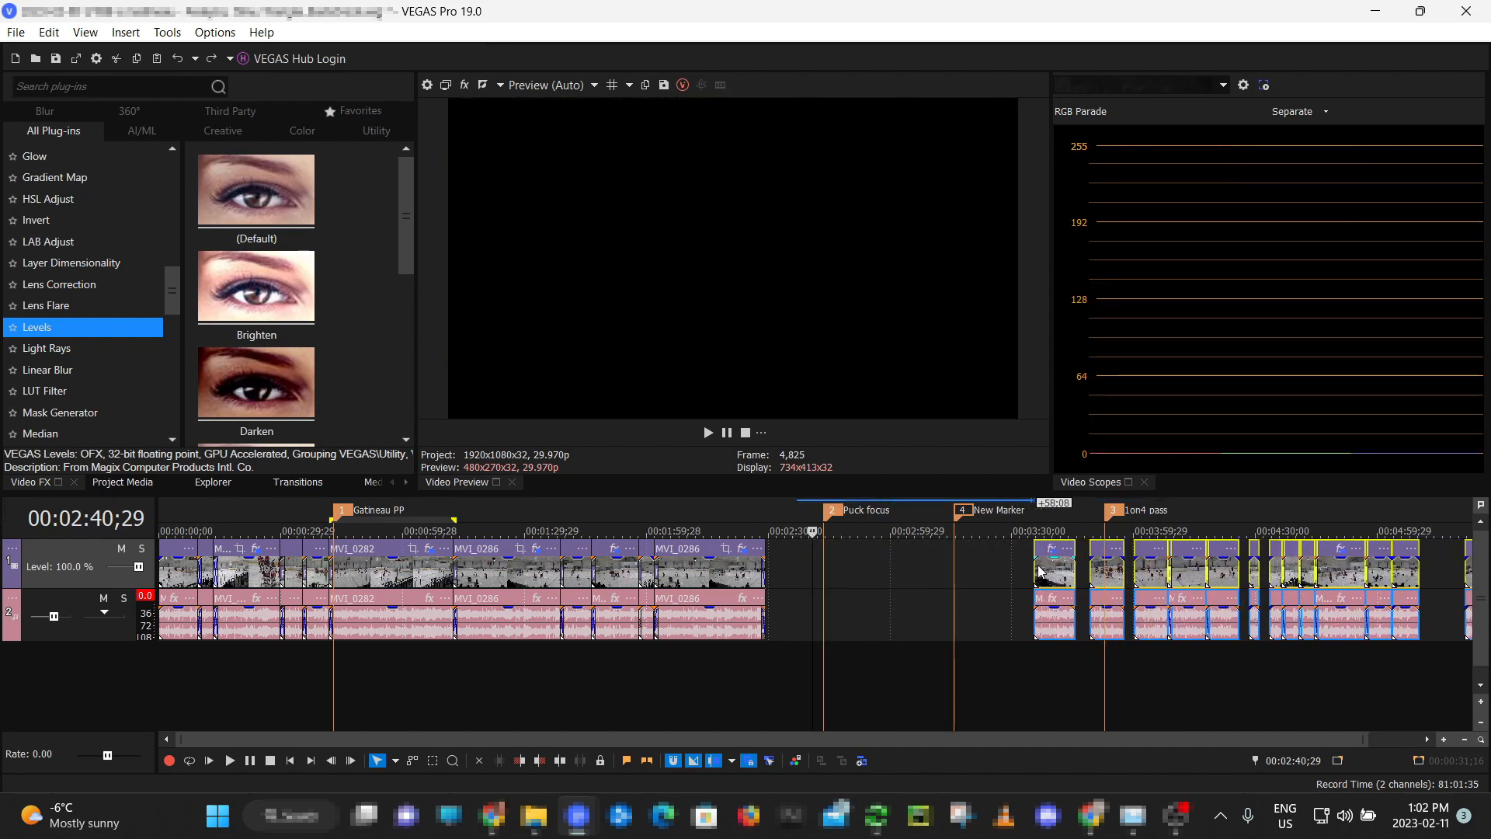
pyautogui.moveTo(1040, 571); pyautogui.dragTo(1041, 571)
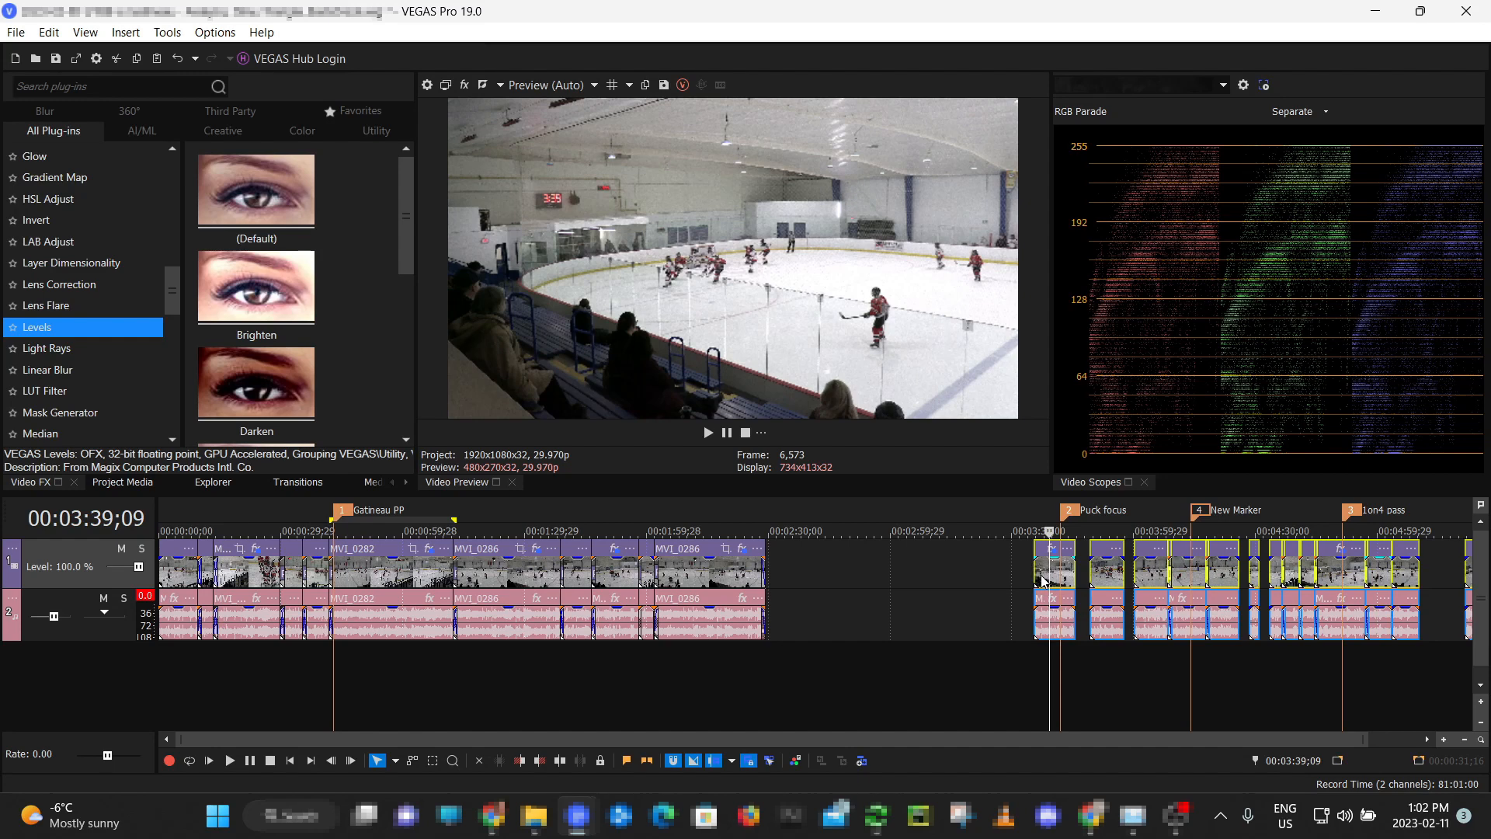
pyautogui.moveTo(1046, 574); pyautogui.dragTo(817, 591)
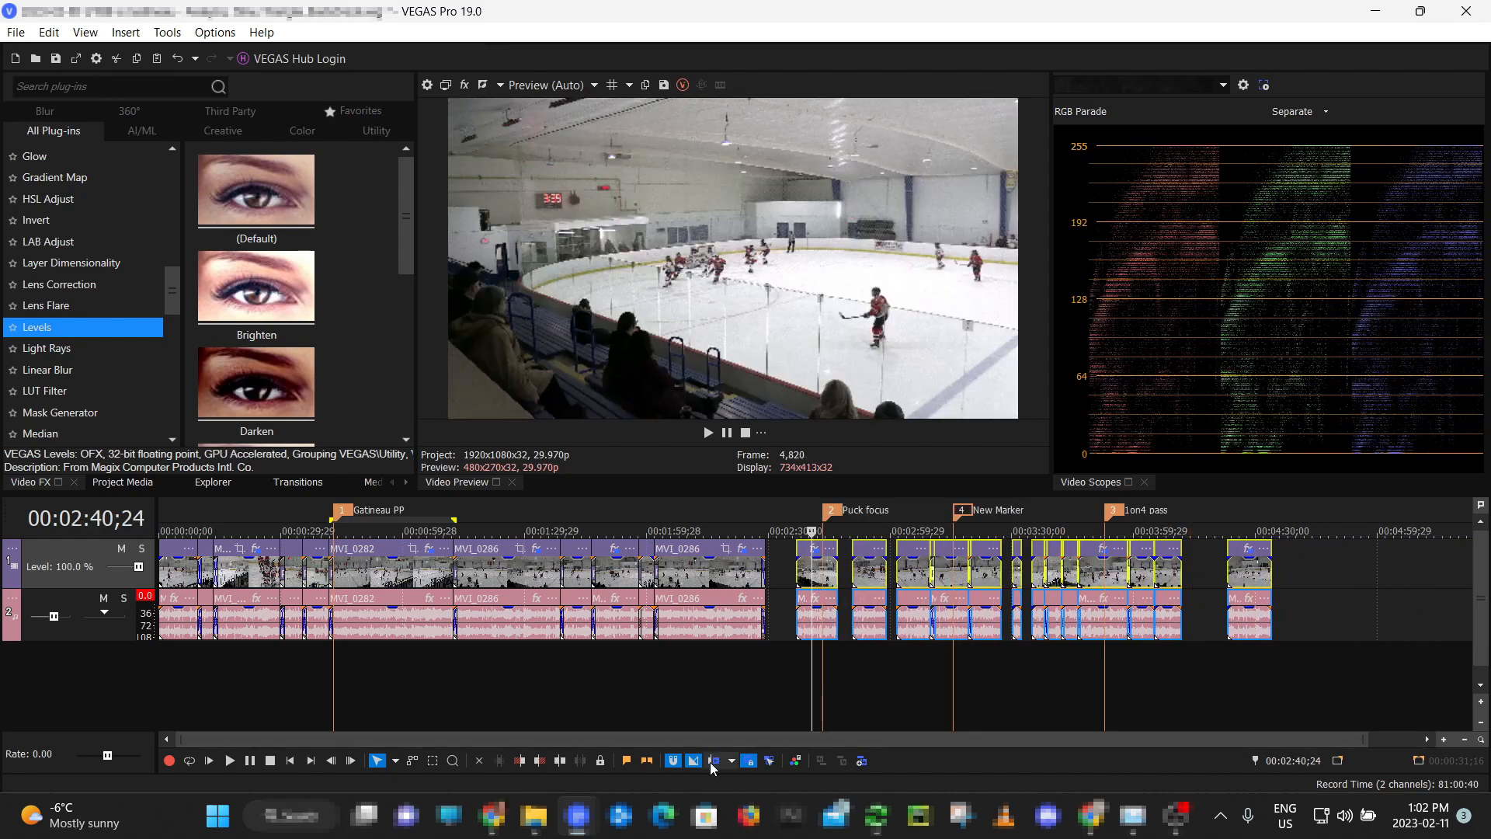
# With auto ripple on, move only the first clip after the gap about 60 s later and back about 62 s earlier
pyautogui.click(782, 665)
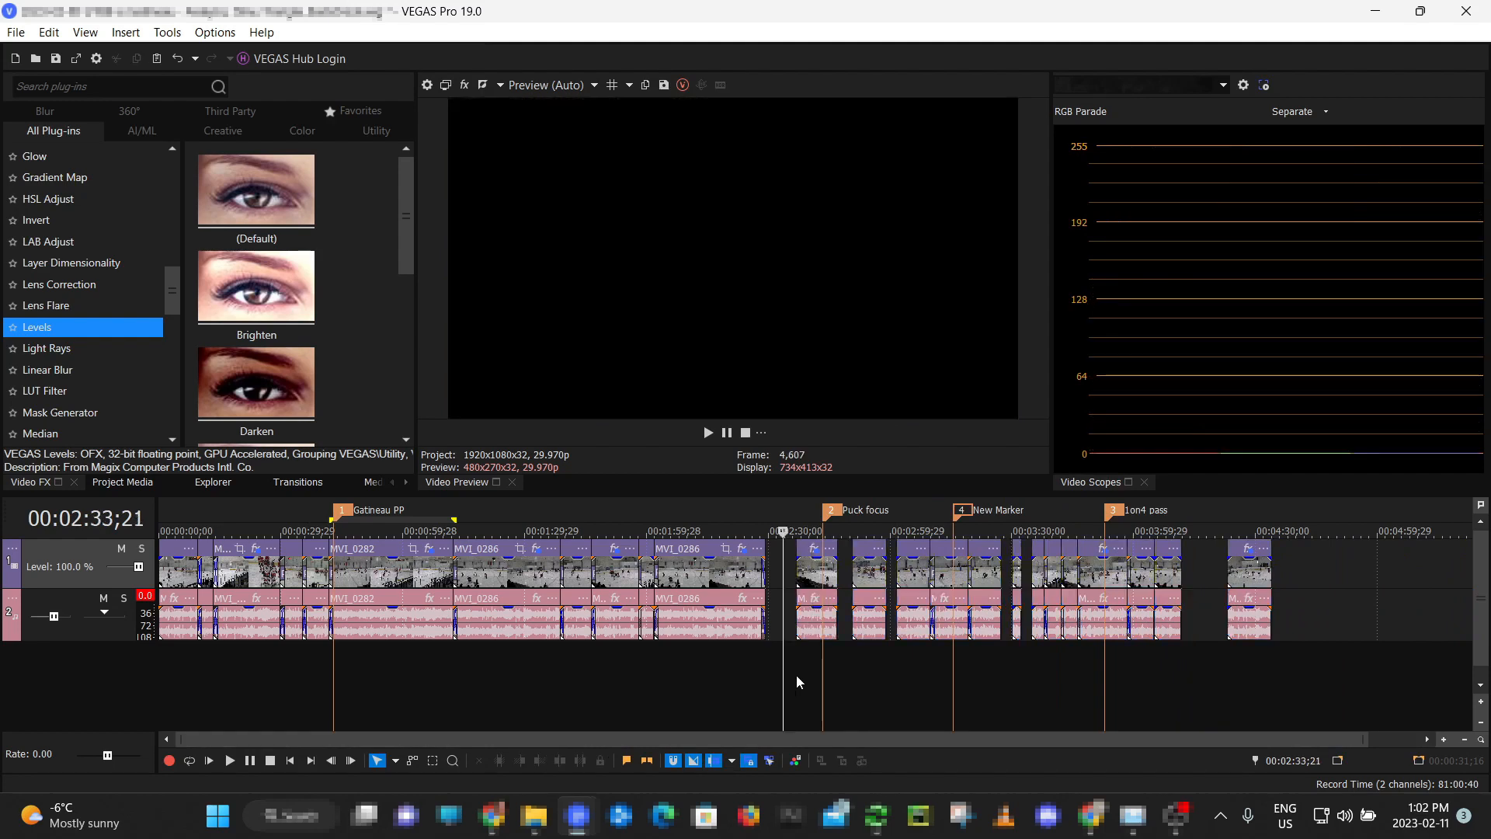
pyautogui.click(810, 577)
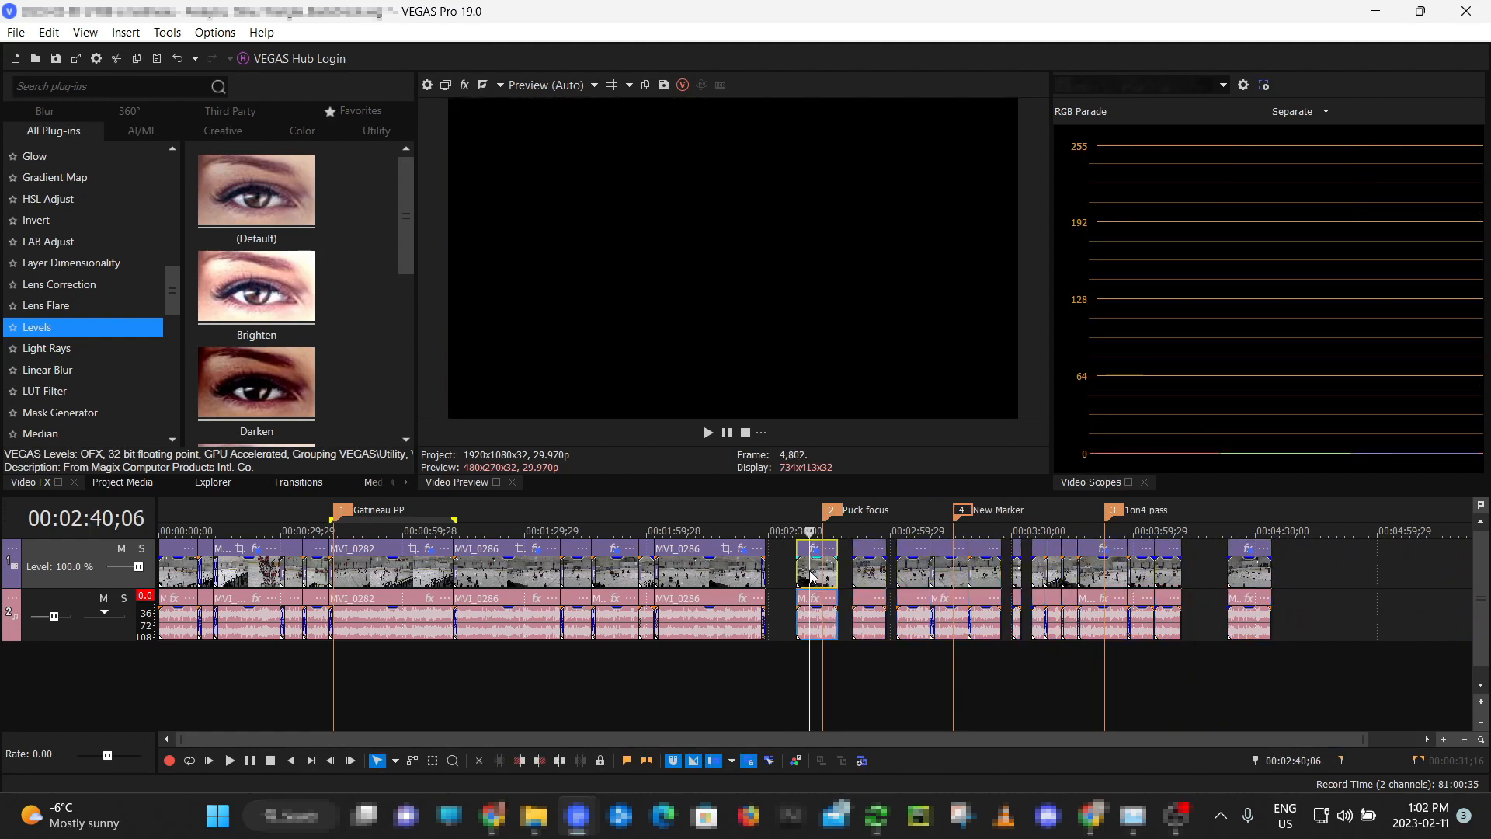
pyautogui.moveTo(804, 579); pyautogui.dragTo(1047, 579)
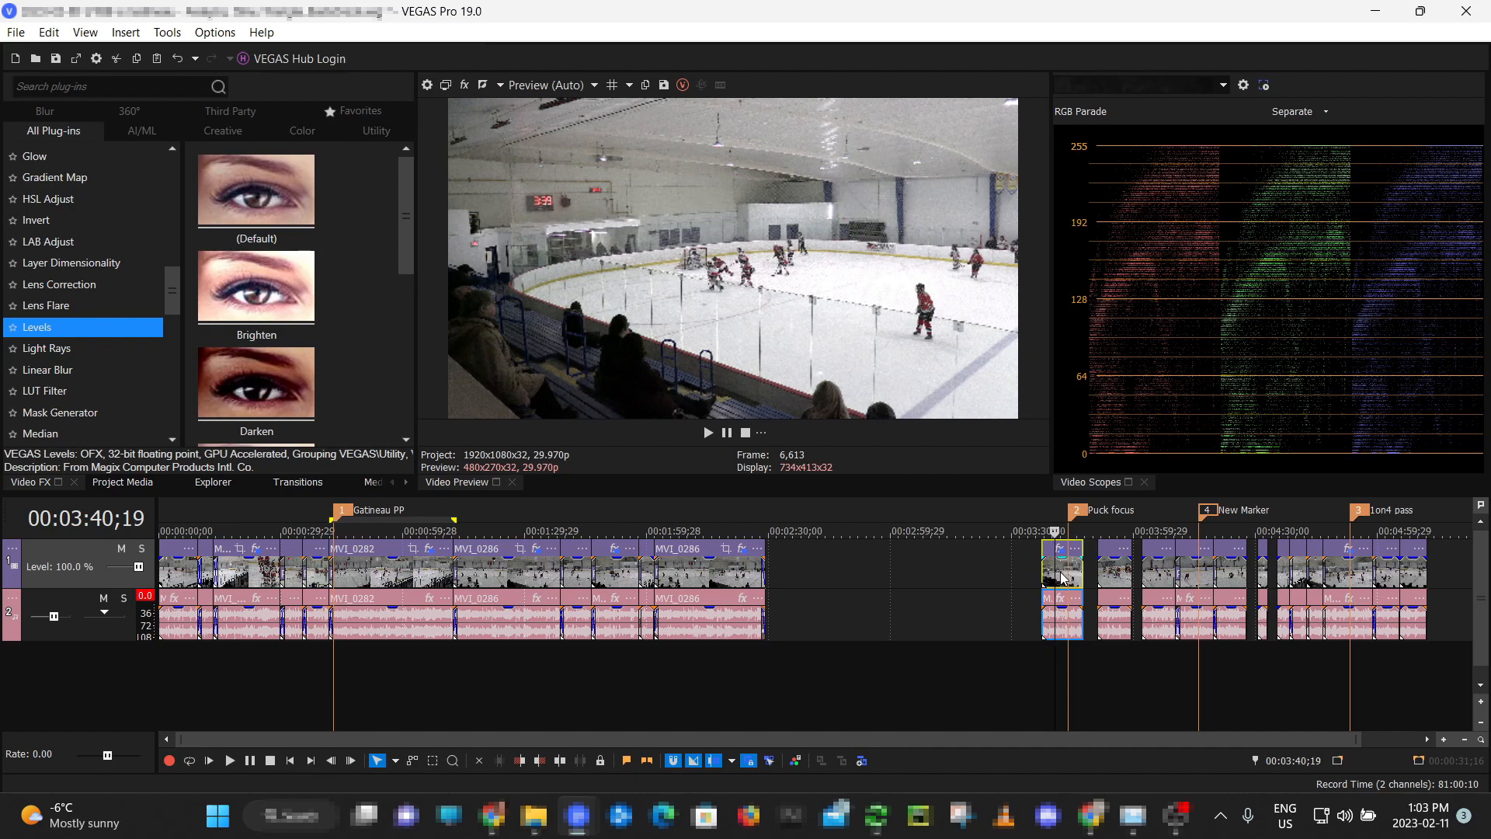
pyautogui.moveTo(1062, 579); pyautogui.dragTo(805, 587)
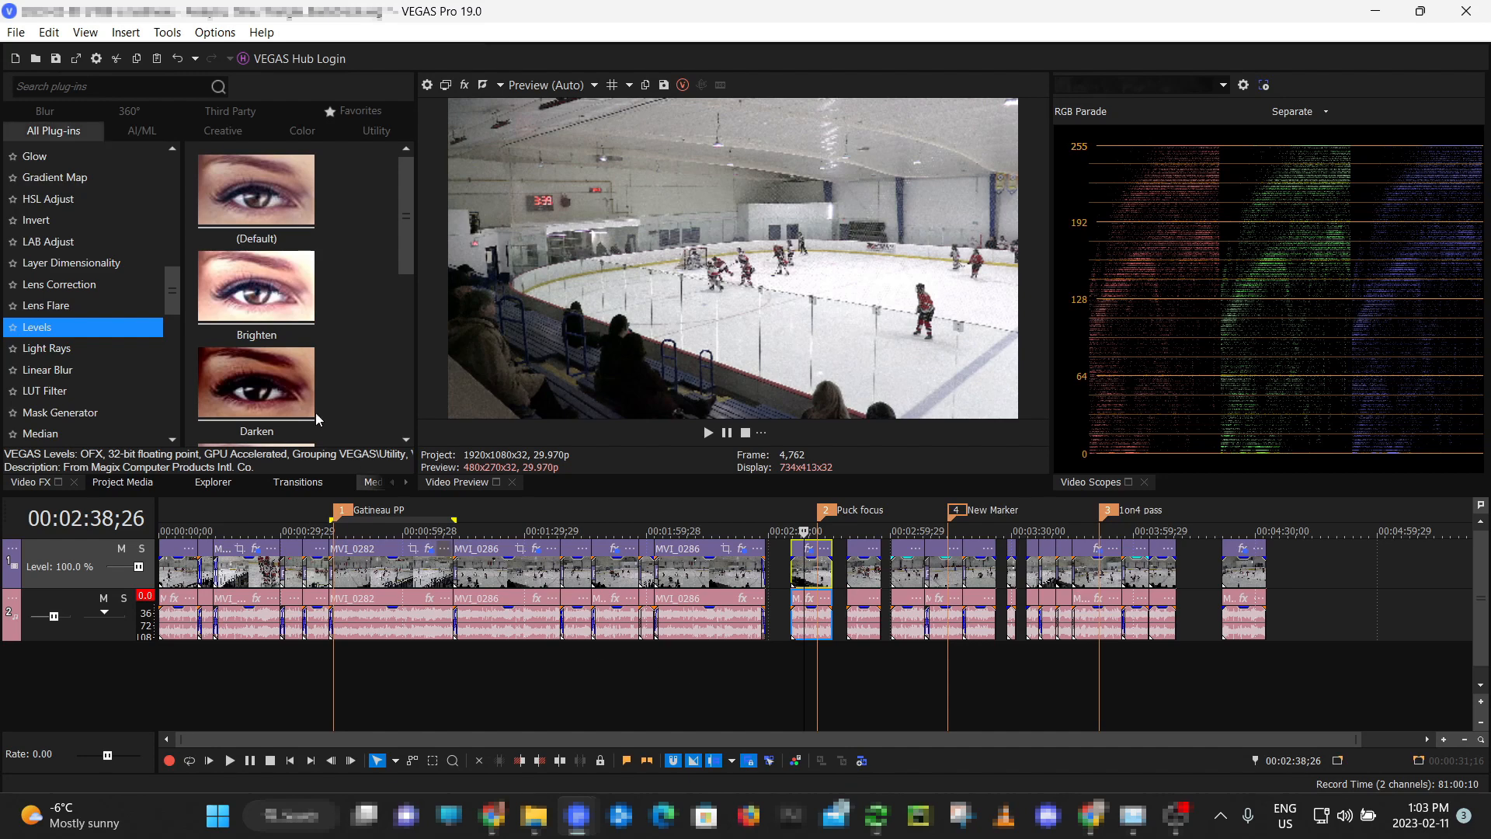
# Review the project's markers in the Edit Details window, selecting all four rows of the Markers list, and close the window
pyautogui.click(91, 33)
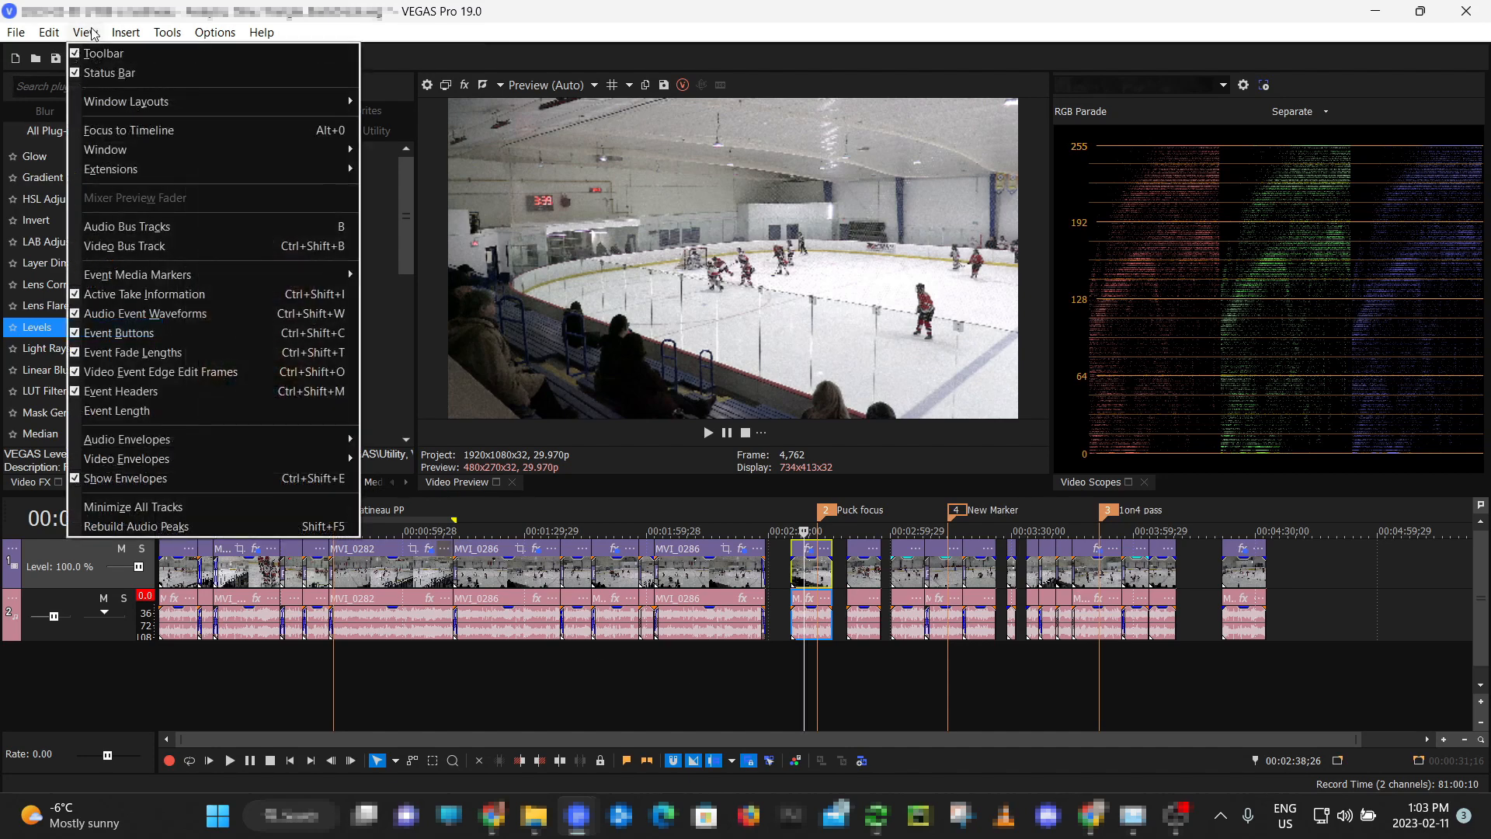
pyautogui.moveTo(208, 151)
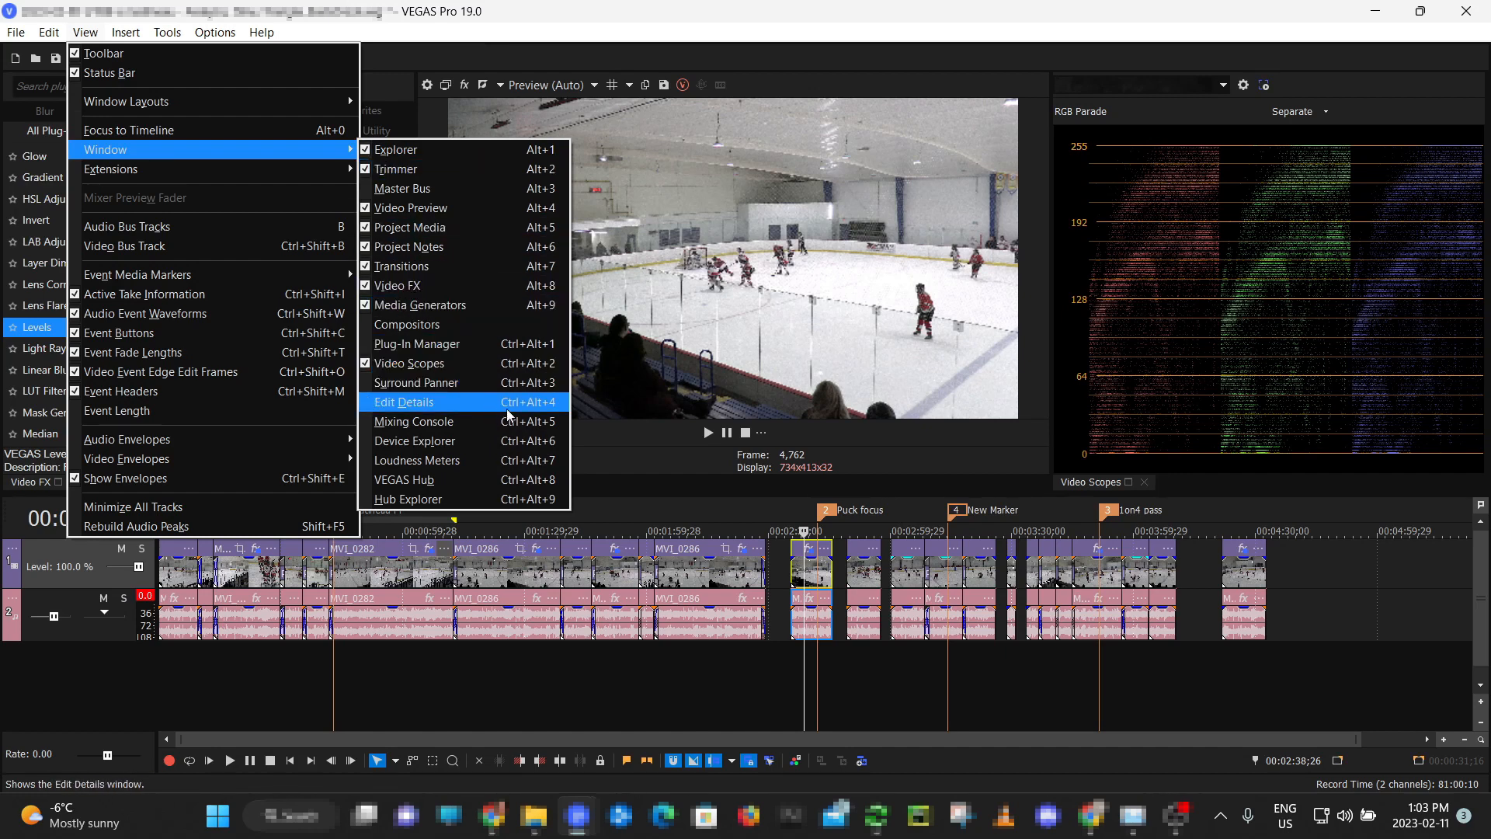
pyautogui.click(466, 402)
pyautogui.click(412, 252)
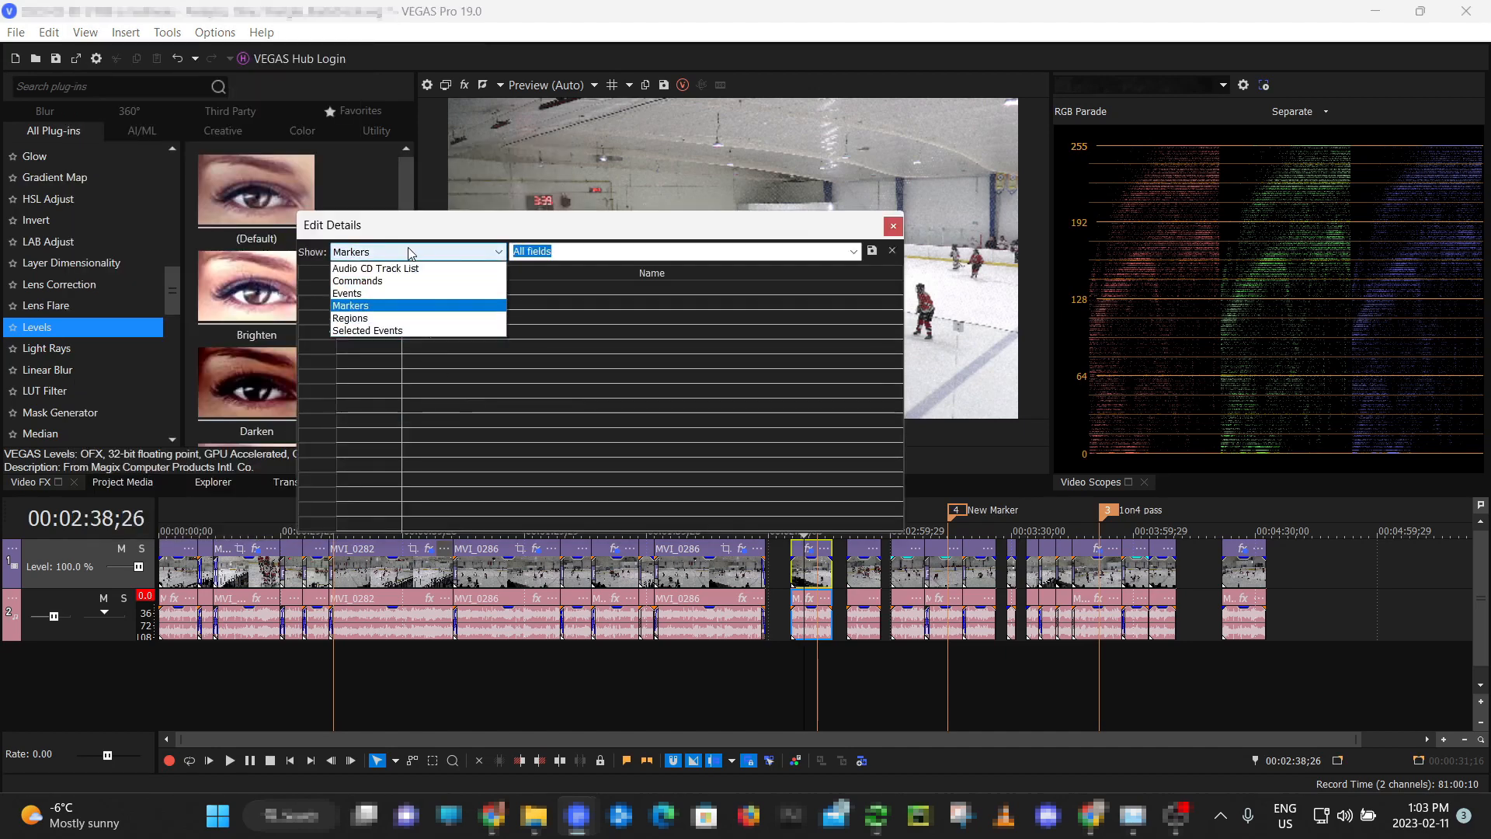
pyautogui.click(402, 305)
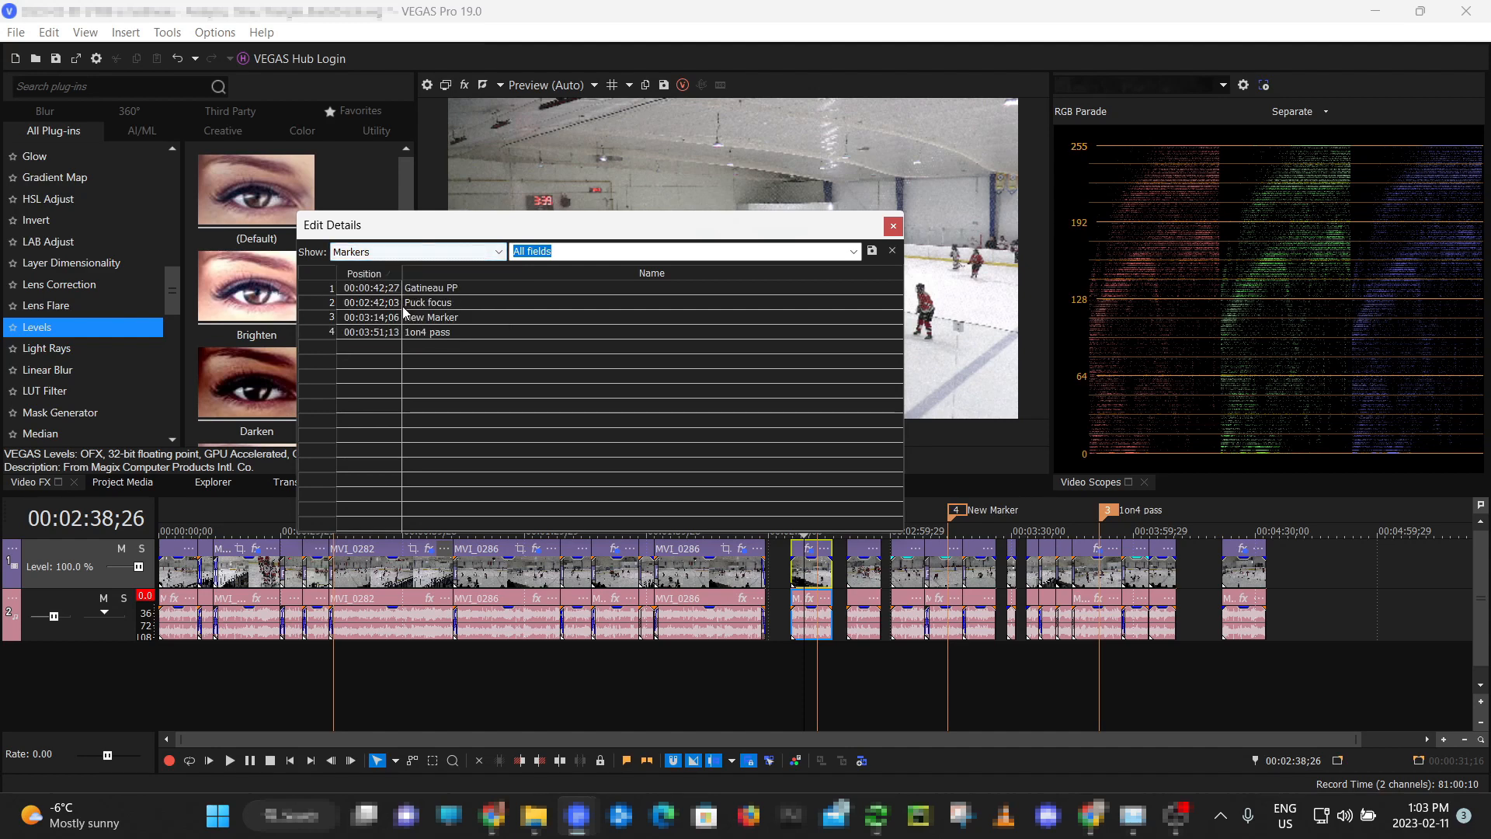
pyautogui.click(305, 286)
pyautogui.keyDown('shift'); pyautogui.click(319, 332); pyautogui.keyUp('shift')
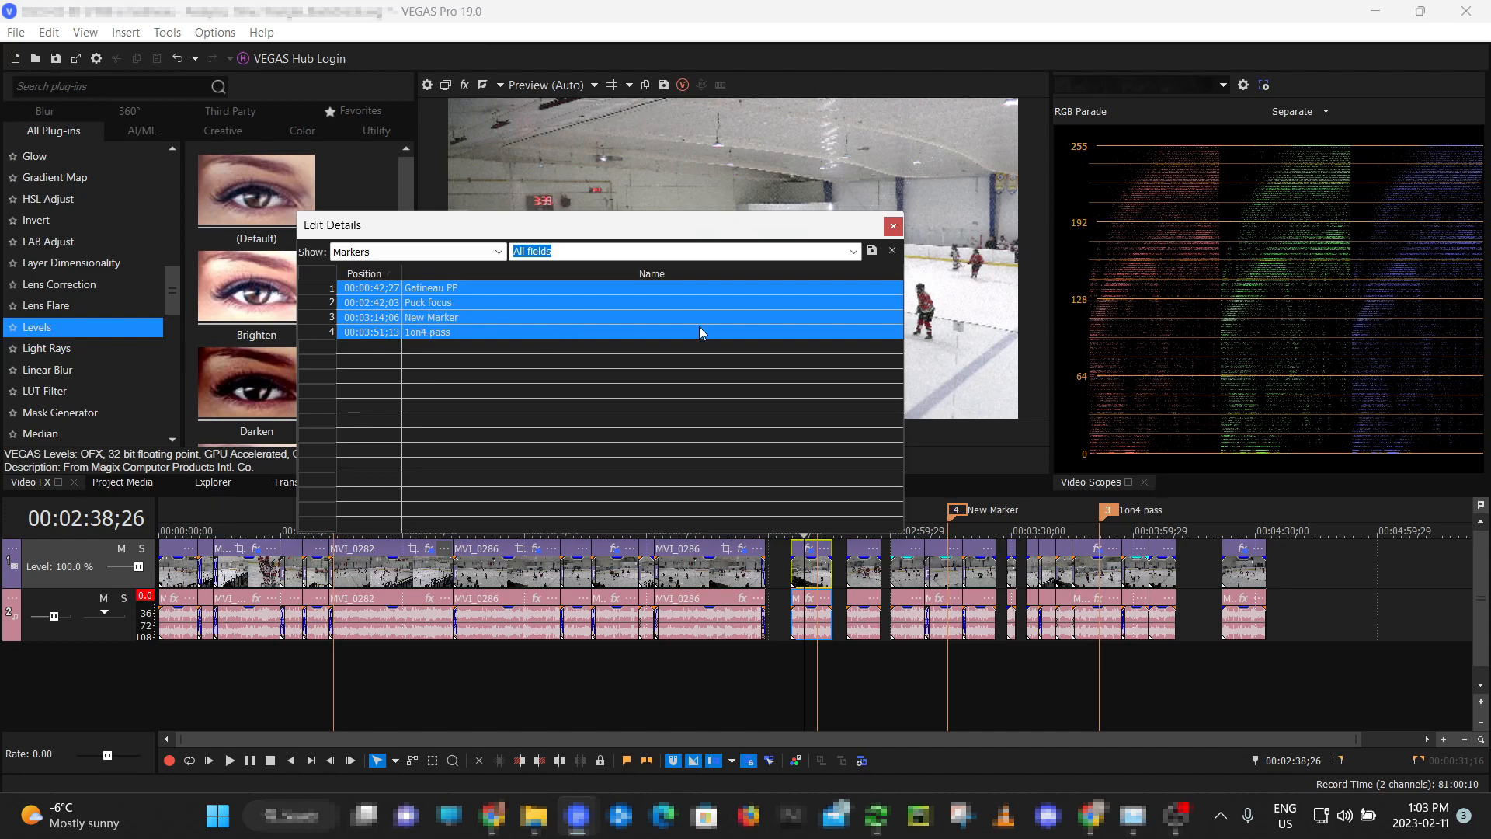
pyautogui.click(893, 230)
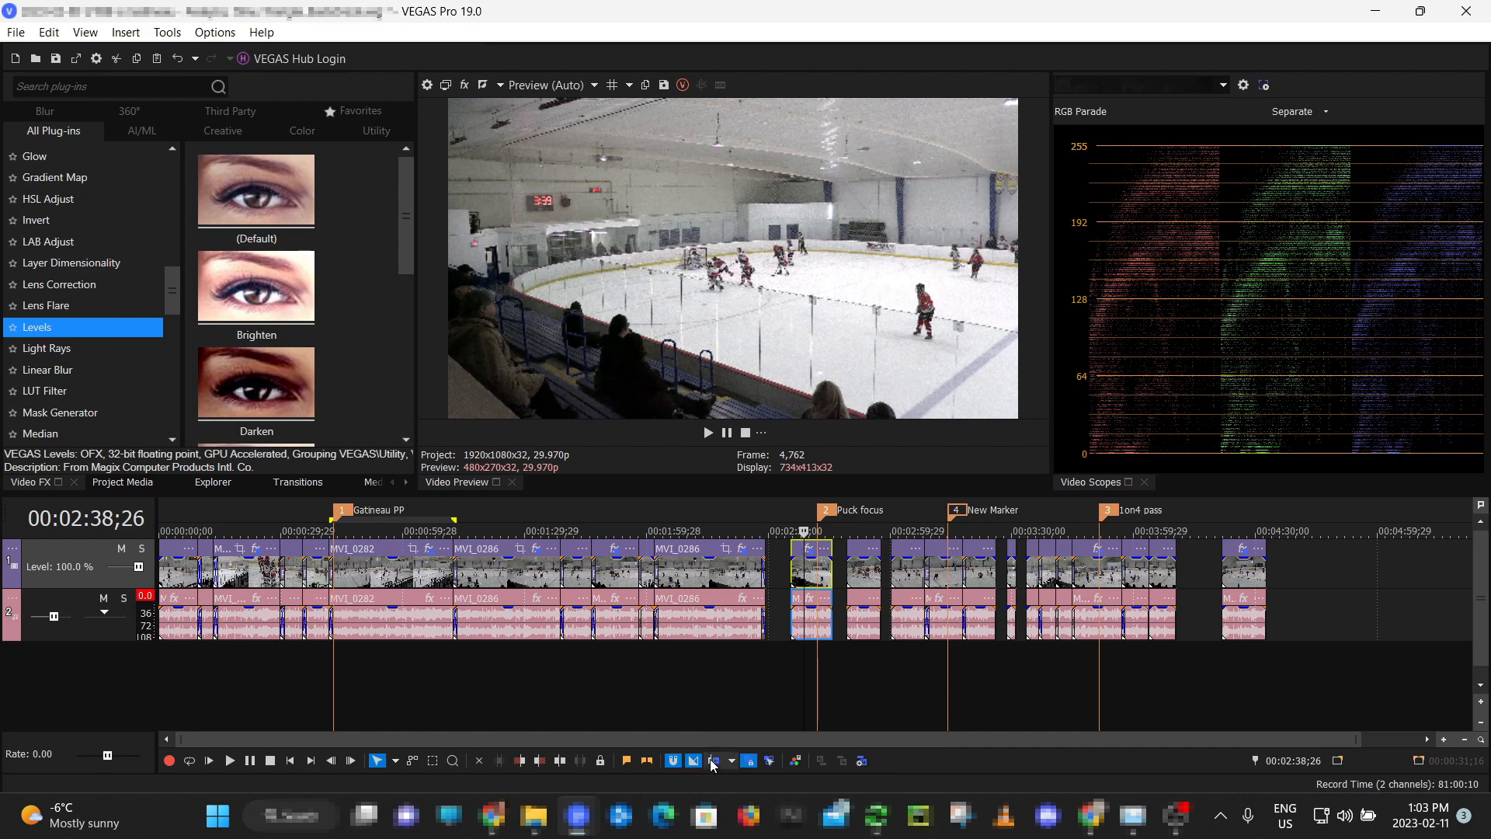
# With auto ripple off, move the second clip after the gap 5 s later over its neighbour and back about 6 s earlier
pyautogui.click(888, 686)
pyautogui.click(868, 569)
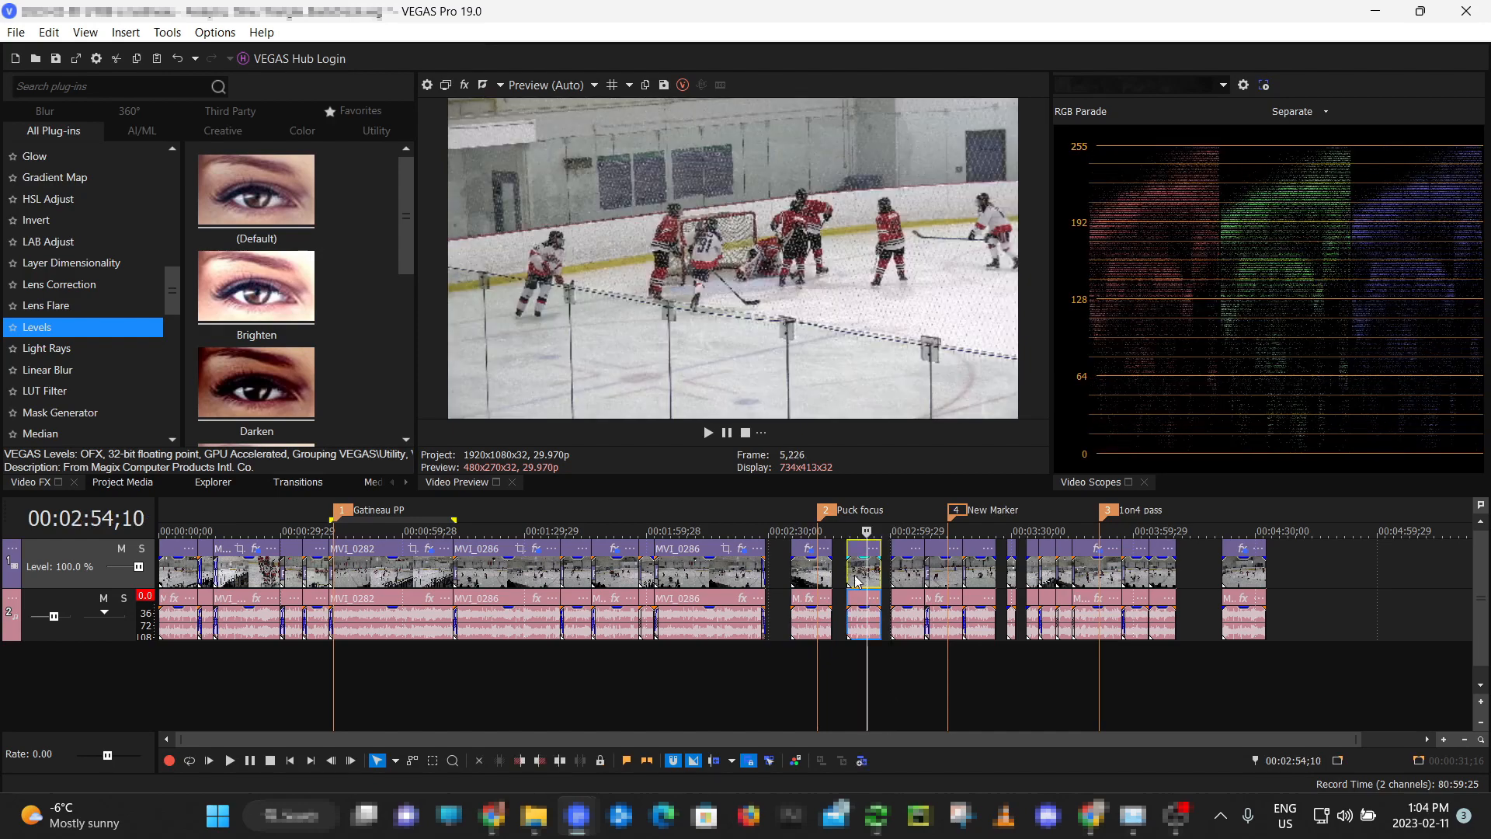
pyautogui.moveTo(853, 572); pyautogui.dragTo(871, 569)
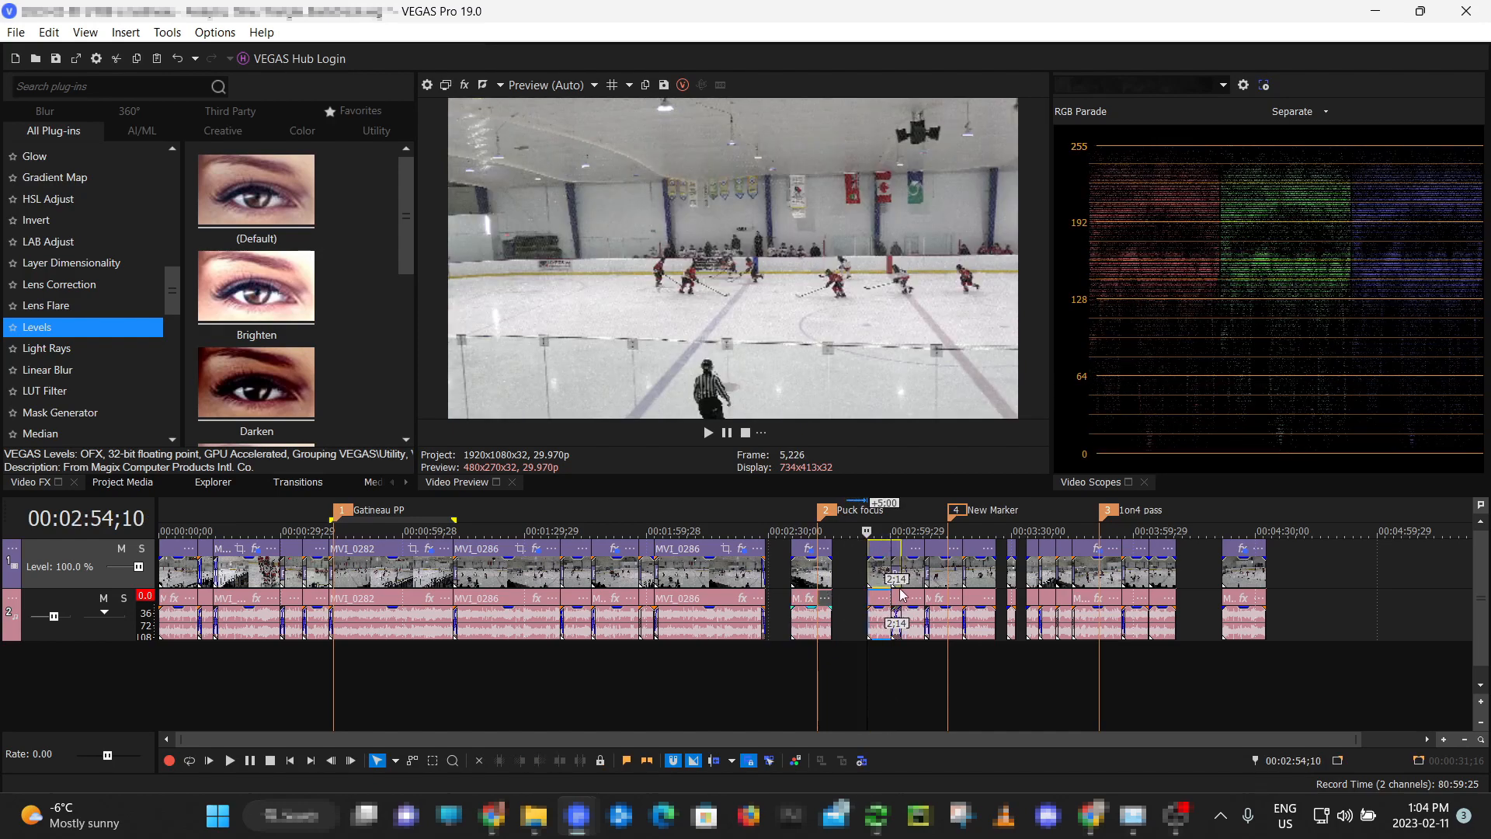
pyautogui.moveTo(876, 572); pyautogui.dragTo(854, 572)
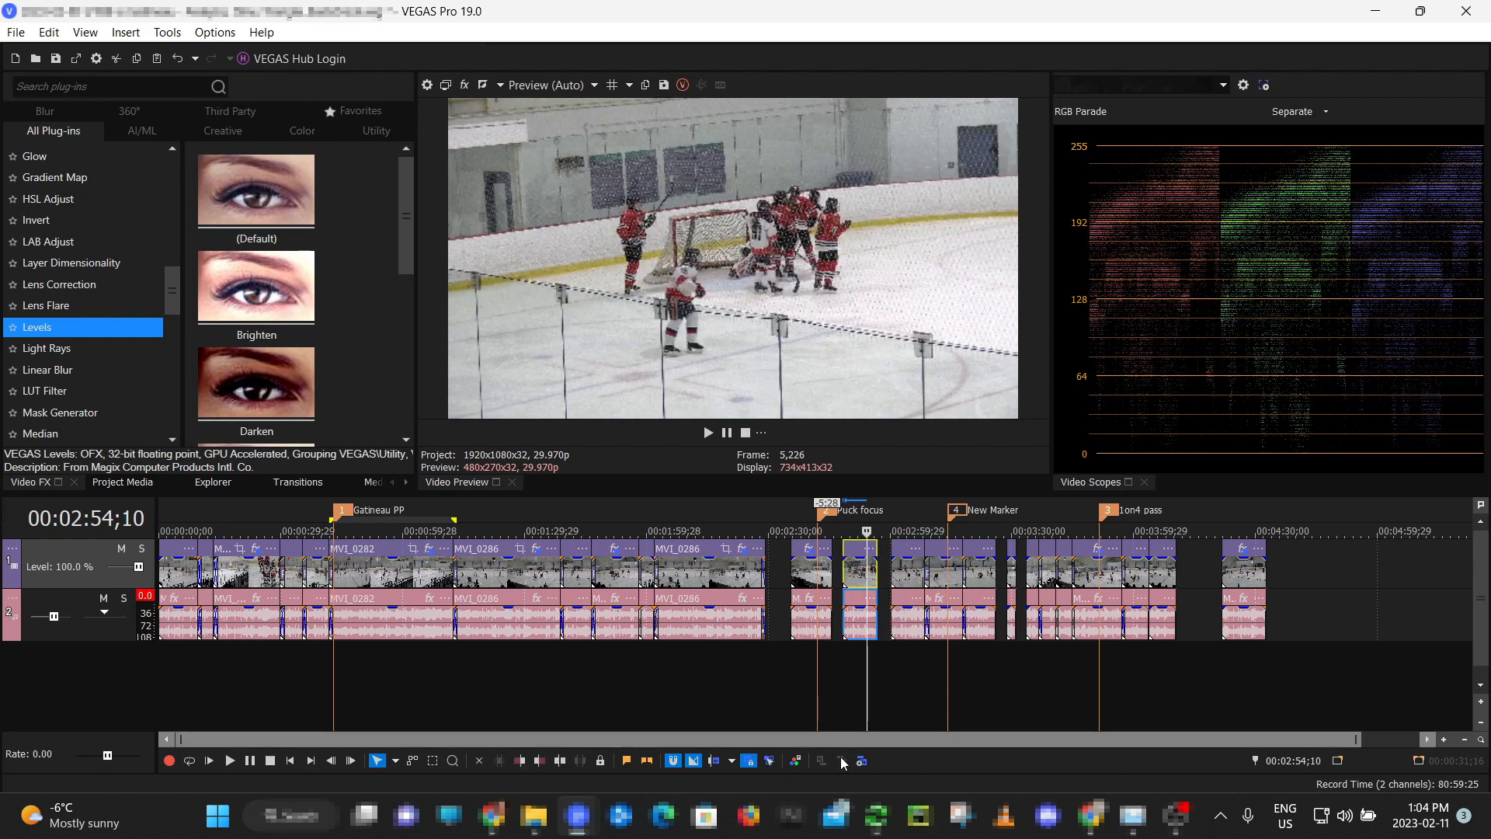
# Enable auto ripple and move the second clip after the gap about 26 s later and back about 24 s earlier
pyautogui.click(714, 761)
pyautogui.moveTo(861, 576); pyautogui.dragTo(964, 576)
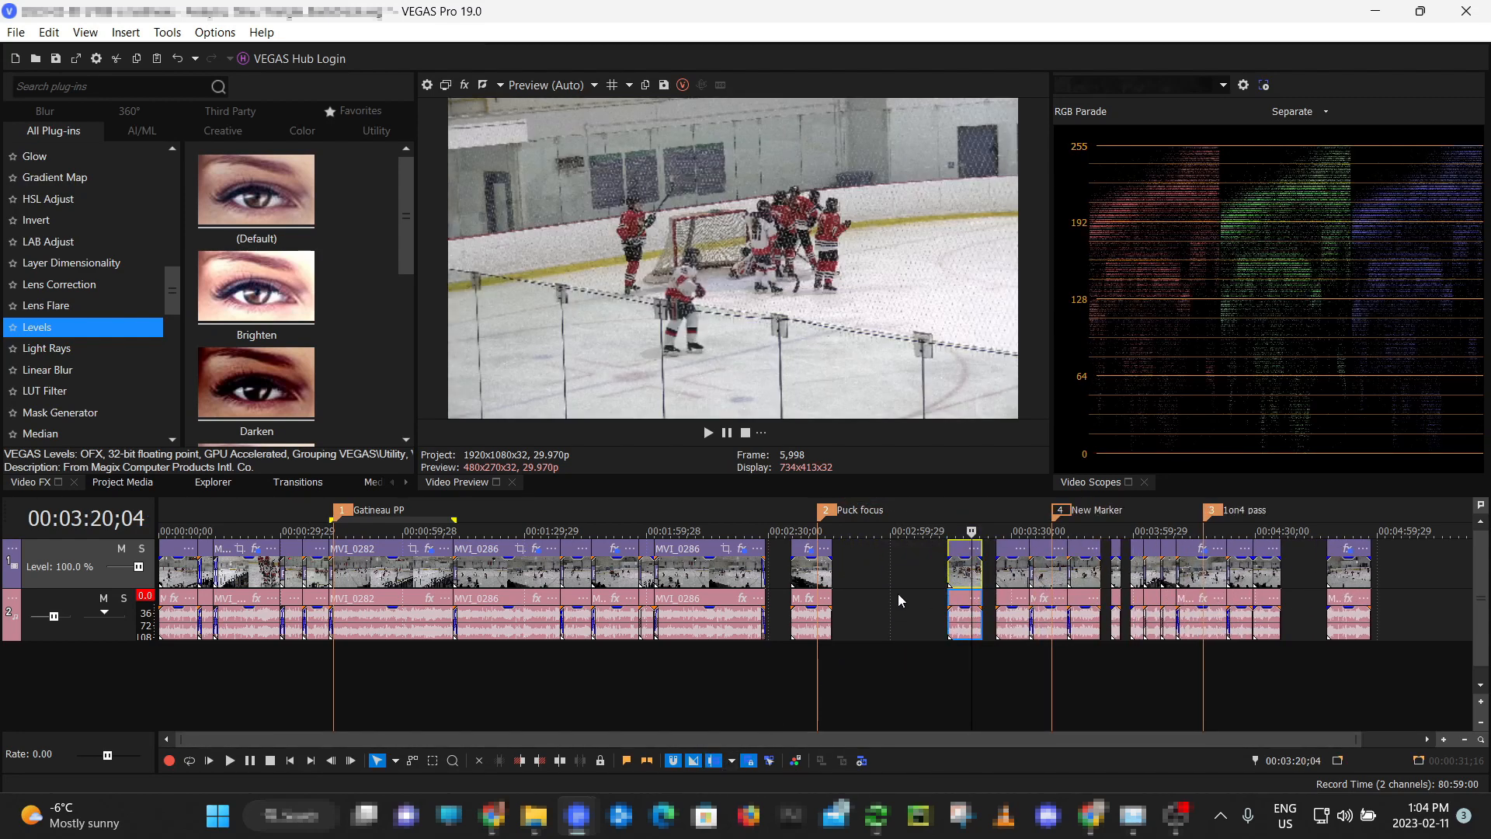
pyautogui.moveTo(960, 575); pyautogui.dragTo(867, 579)
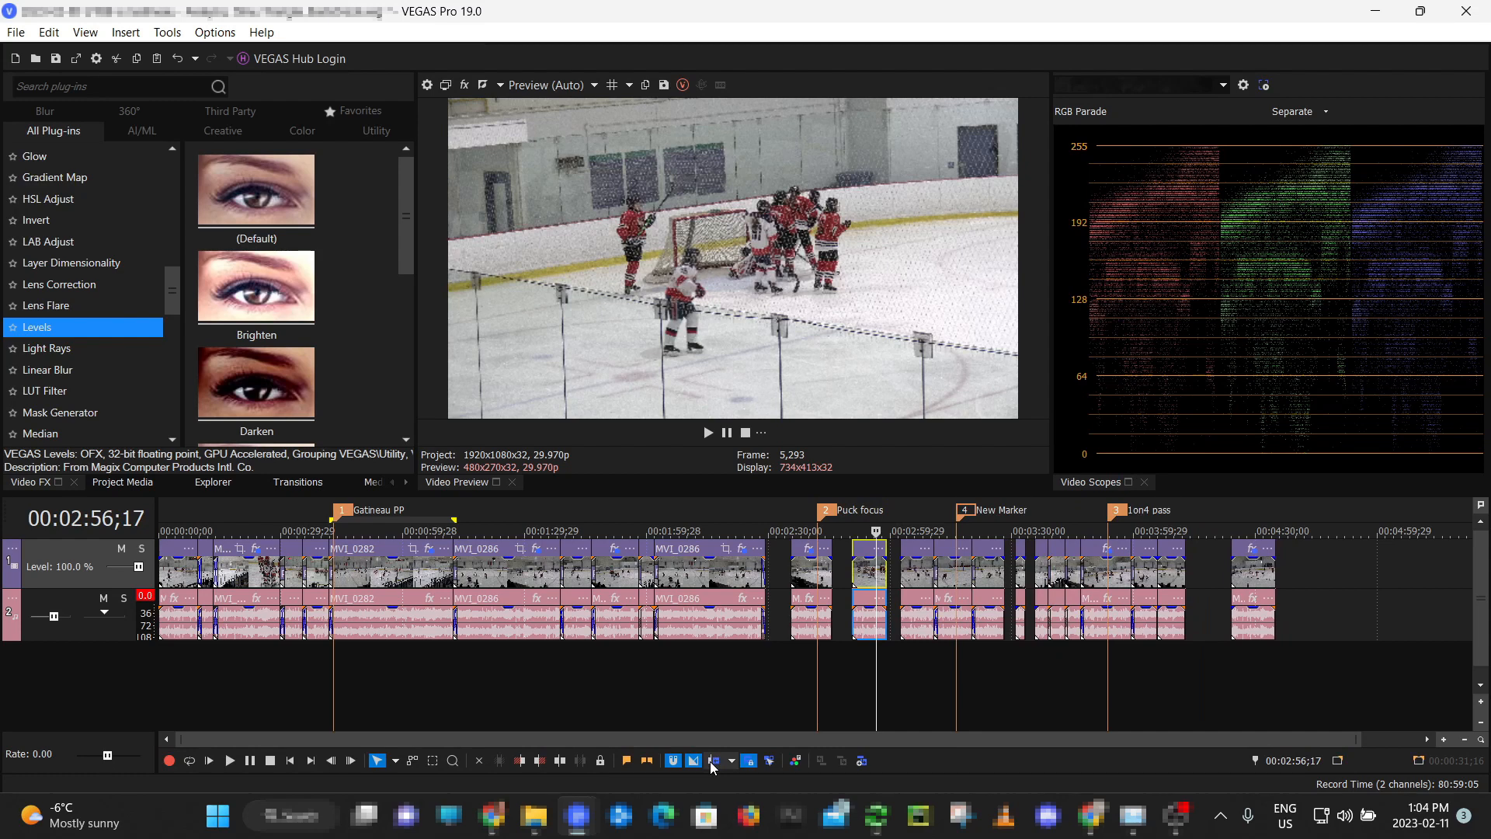